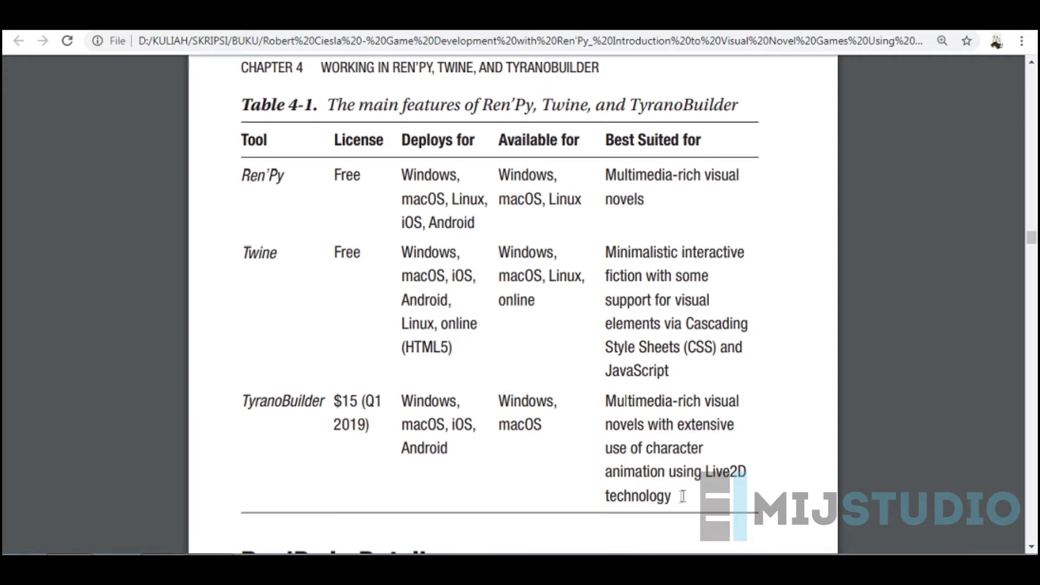
- Highlight and read the "Best Suited for" text of the TyranoBuilder row in Table 4-1, including the Live2D technology wording
left_click_drag(672, 498, 706, 478)
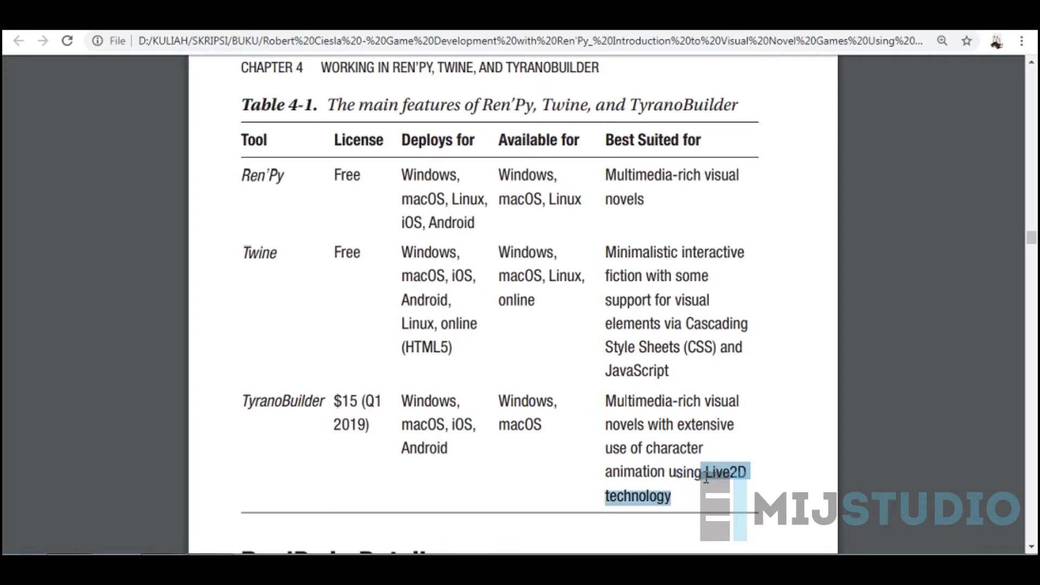
left_click(653, 433)
left_click_drag(607, 405, 672, 428)
left_click(635, 453)
left_click(649, 435)
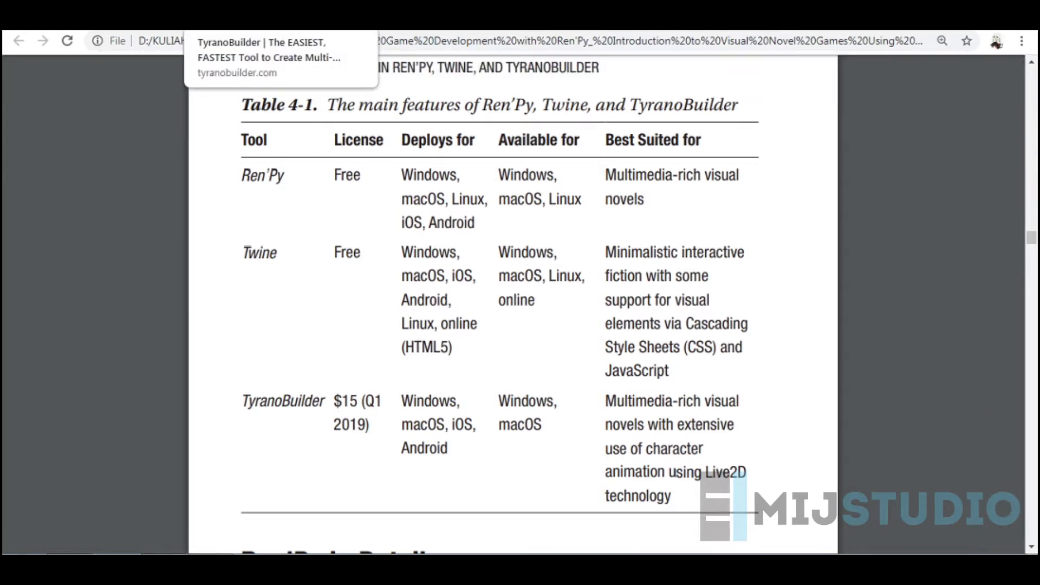
- Switch to the TyranoBuilder website and review its home page, from the feature overview to the publishing platforms
left_click(233, 19)
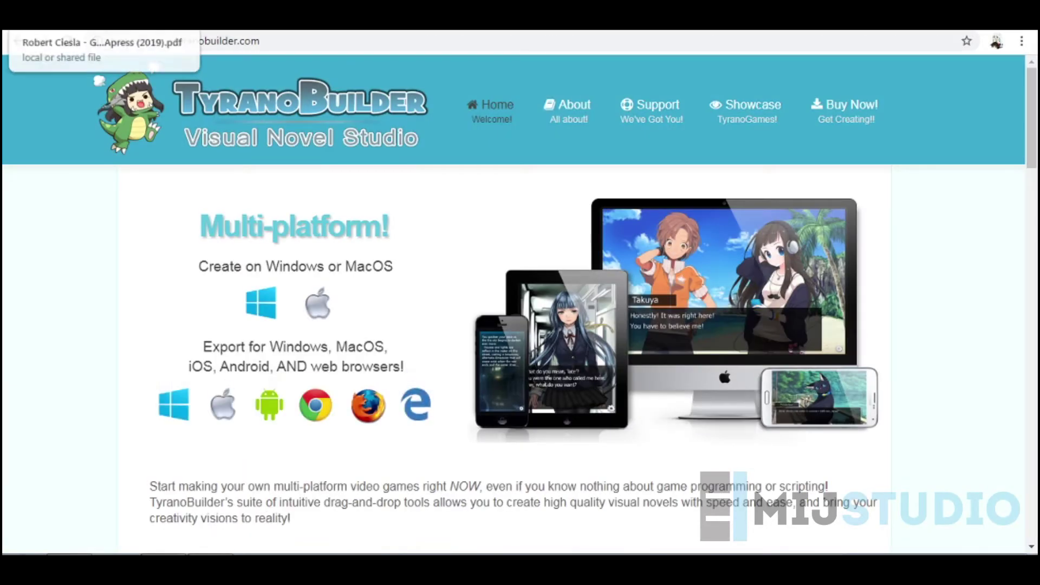
mouse_move(276, 211)
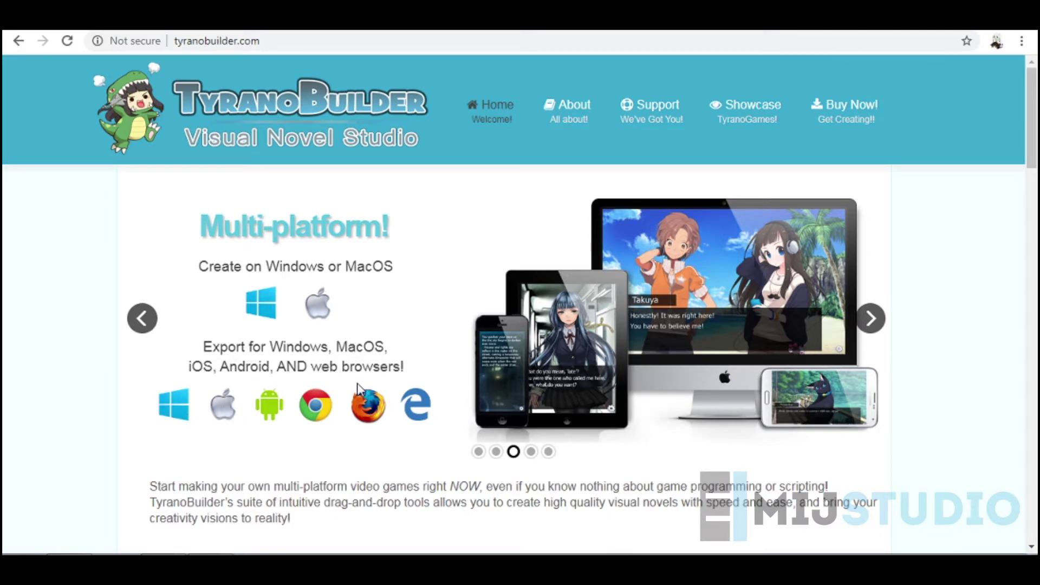
scroll(356, 382, "down", 3)
scroll(294, 349, "up", 1)
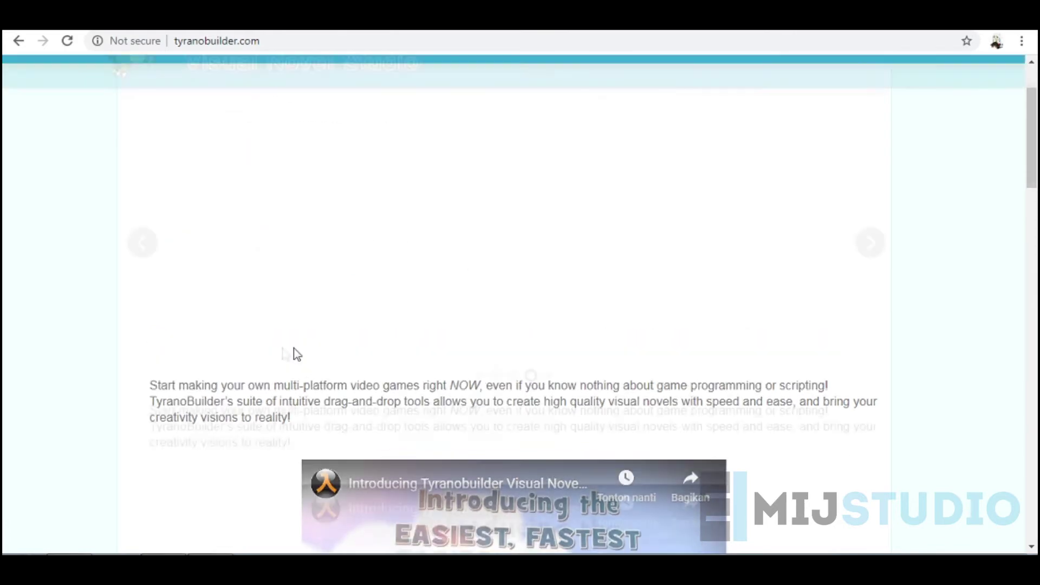
scroll(294, 349, "down", 10)
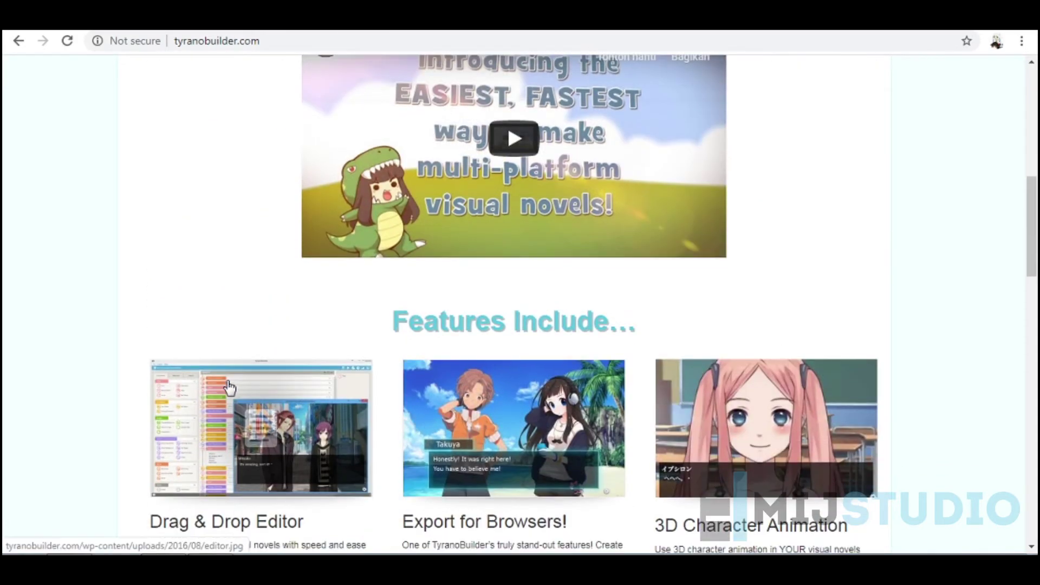
scroll(229, 385, "down", 7)
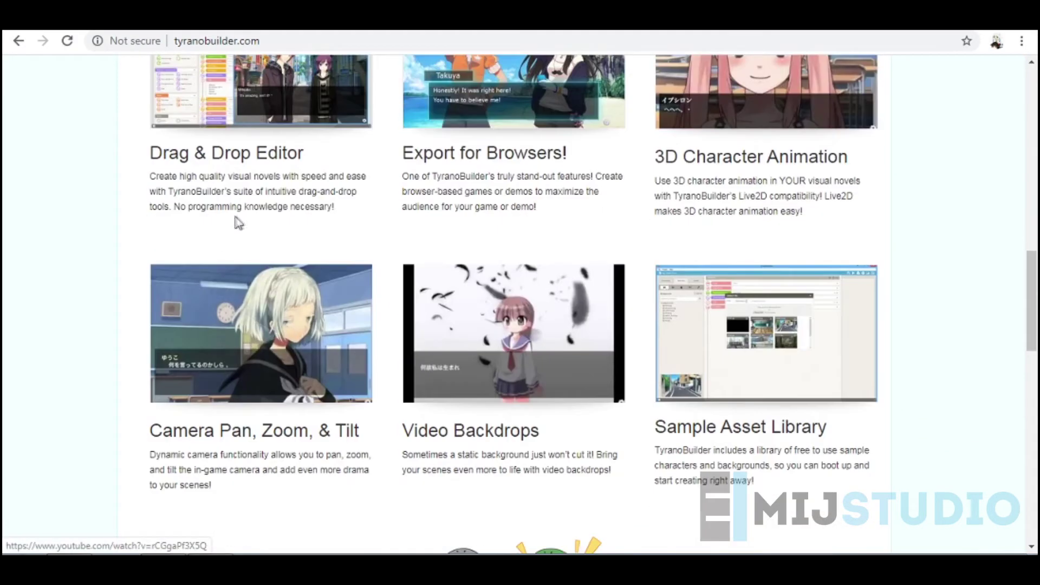
scroll(239, 222, "up", 1)
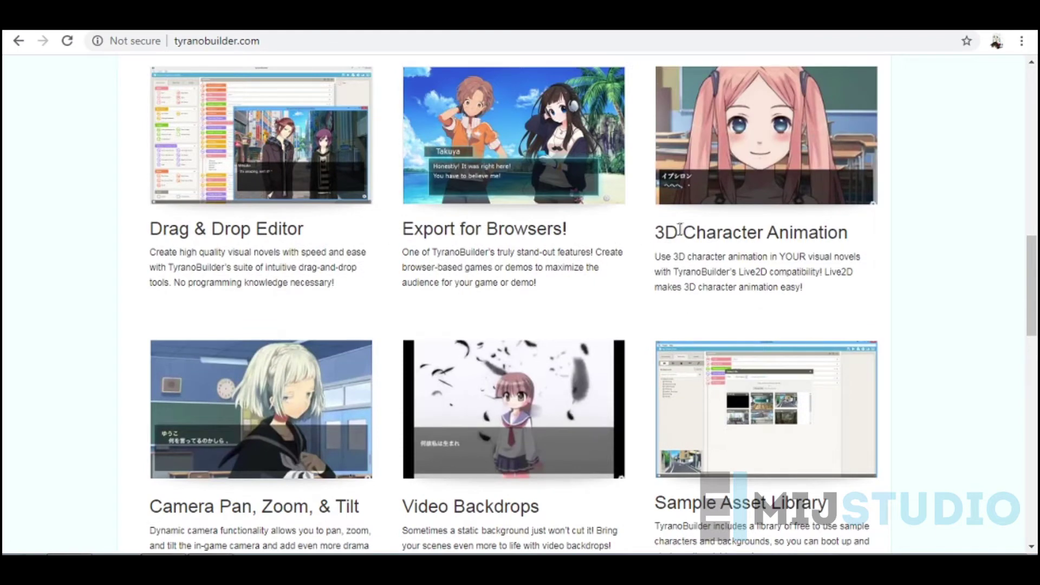
scroll(681, 229, "down", 1)
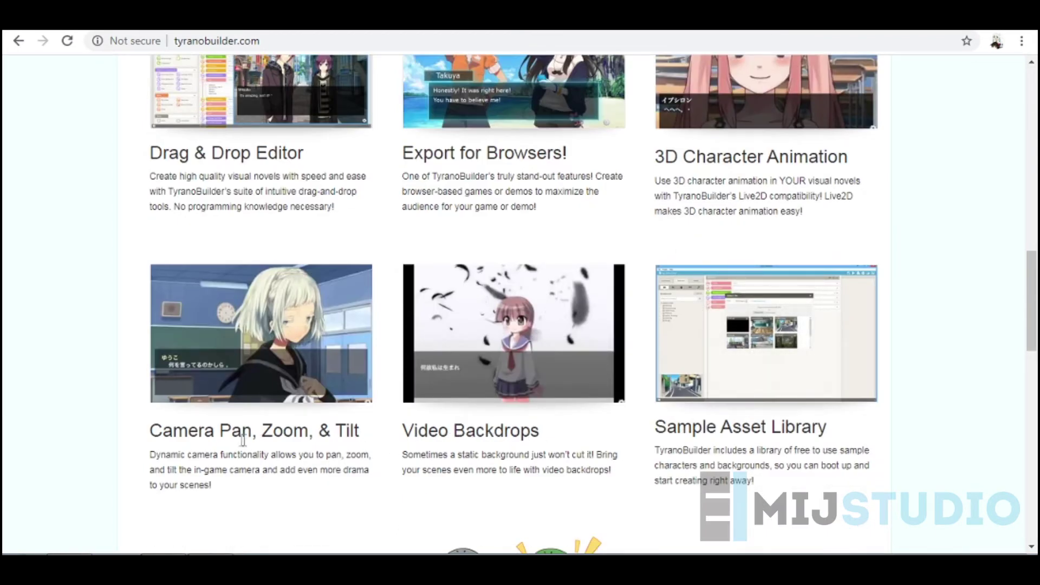
scroll(234, 440, "down", 8)
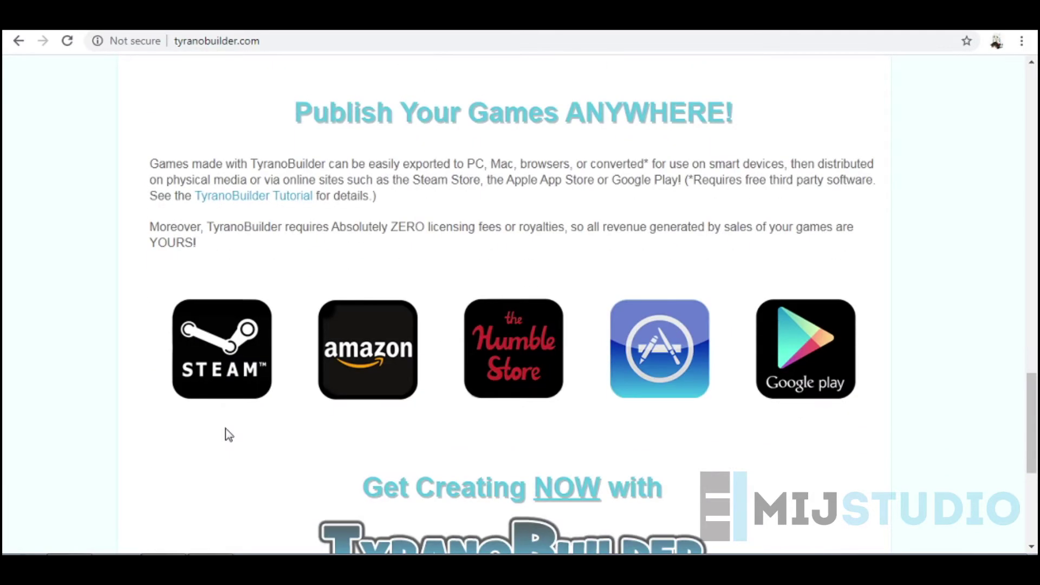
scroll(235, 432, "up", 15)
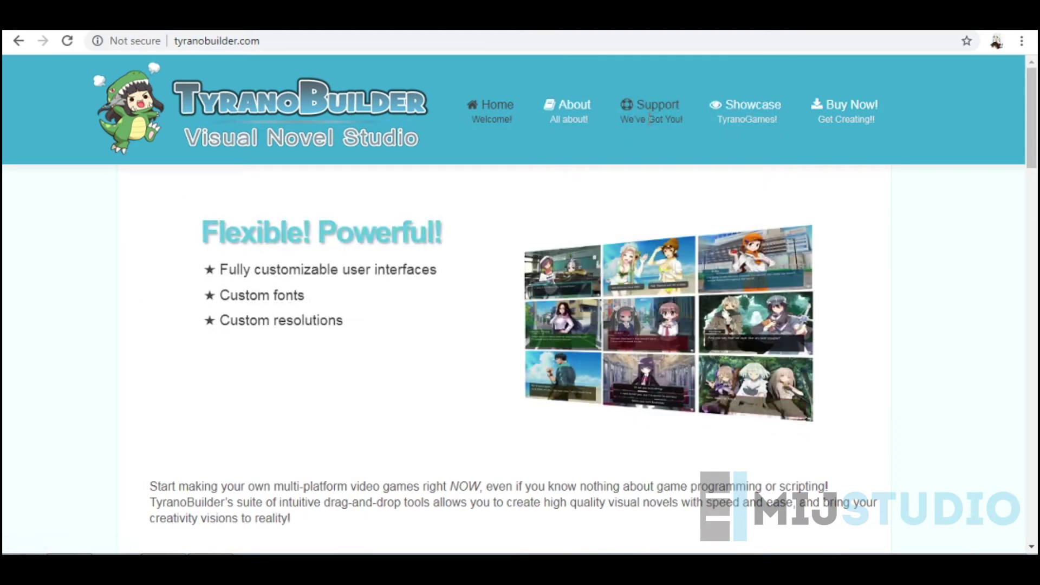
- Open the site's Tutorials page and look through its topic list and the Getting Started guide
mouse_move(653, 111)
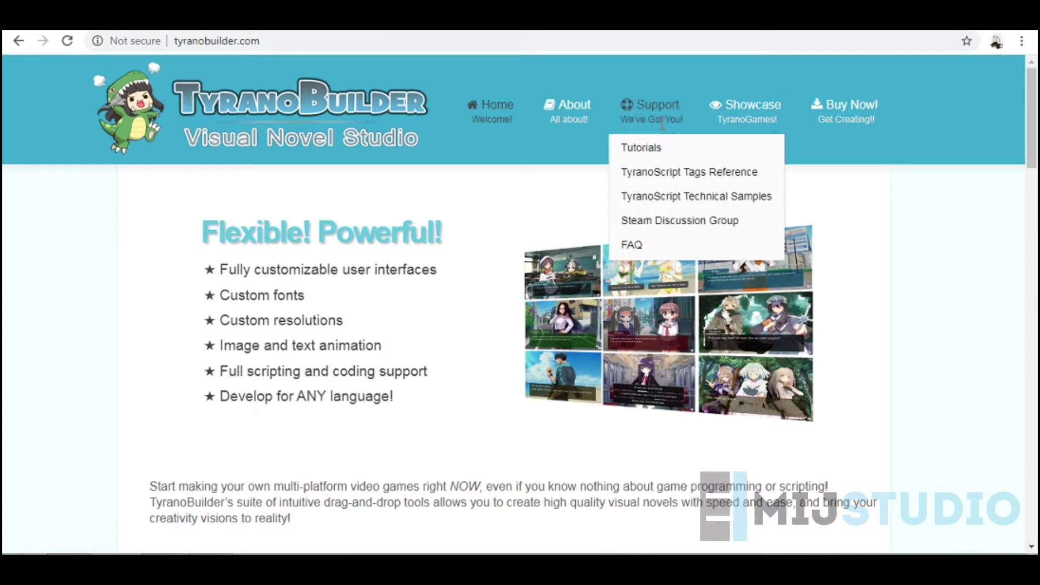
left_click(657, 156)
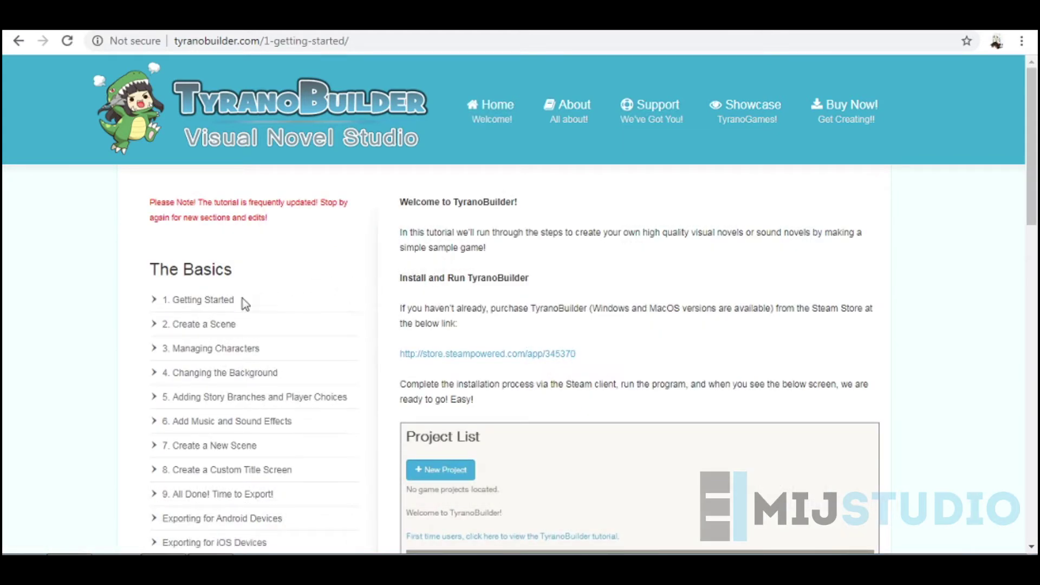
scroll(242, 301, "down", 4)
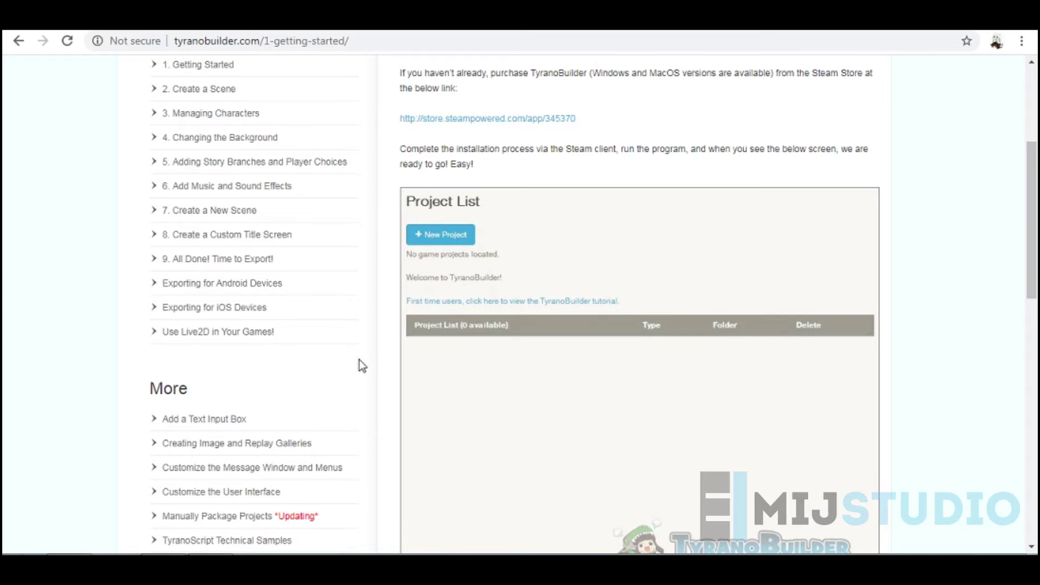
scroll(303, 379, "up", 4)
scroll(303, 385, "down", 10)
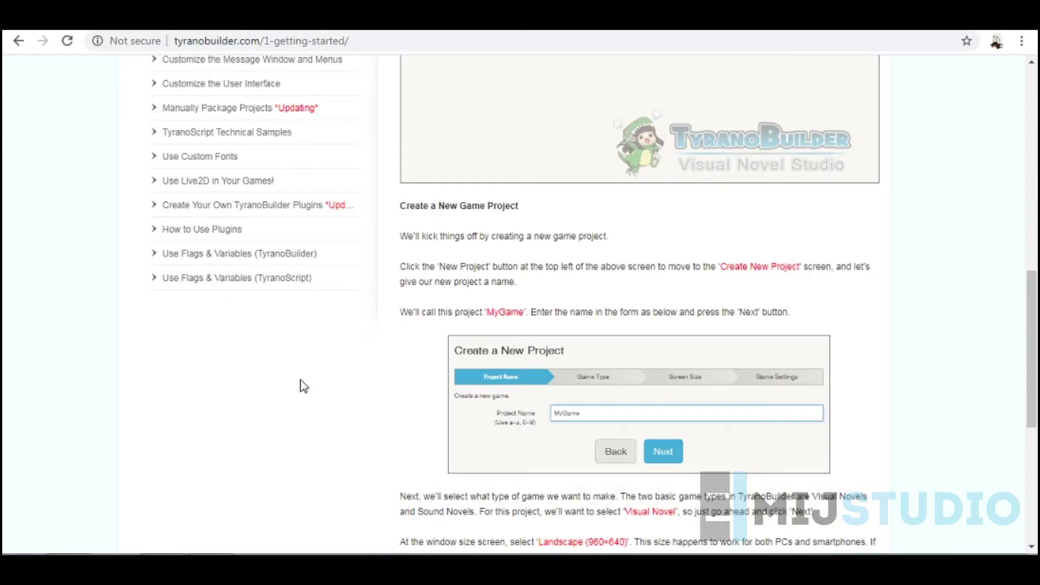
scroll(304, 386, "up", 10)
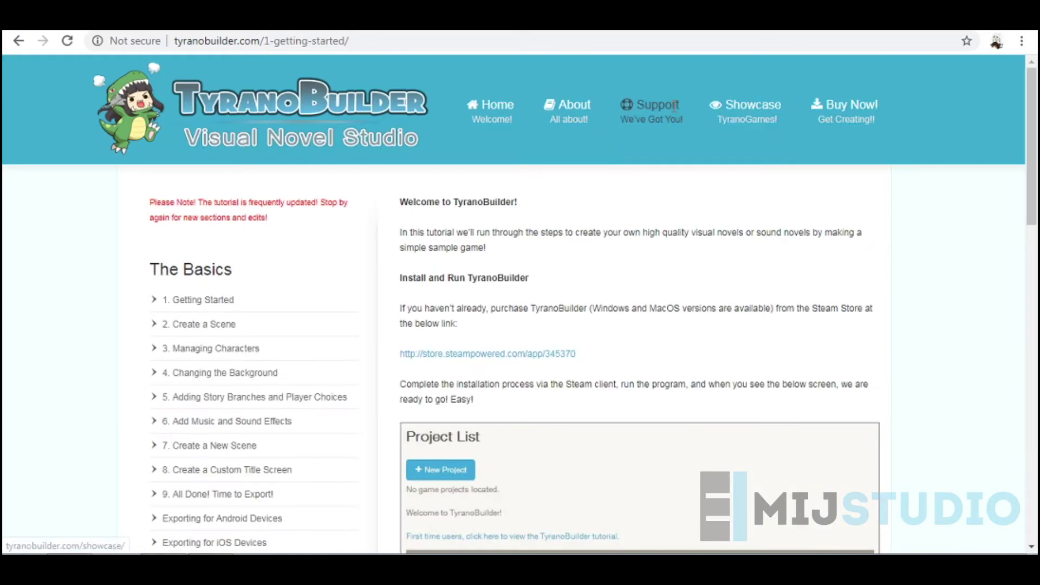
- Open the TyranoScript Technical Samples page and advance through the opening dialogue of the embedded sample game
mouse_move(660, 111)
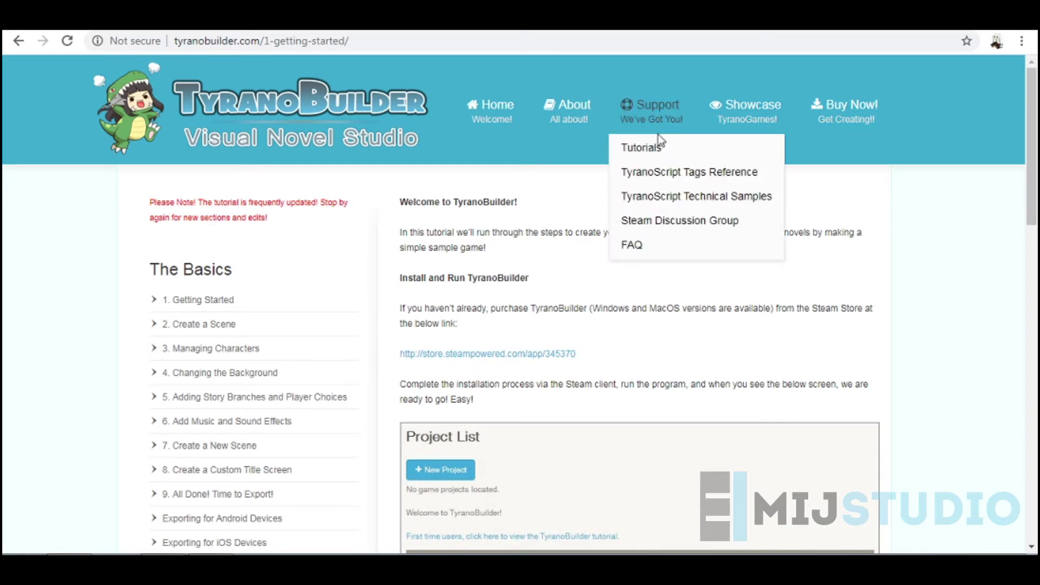
left_click(688, 198)
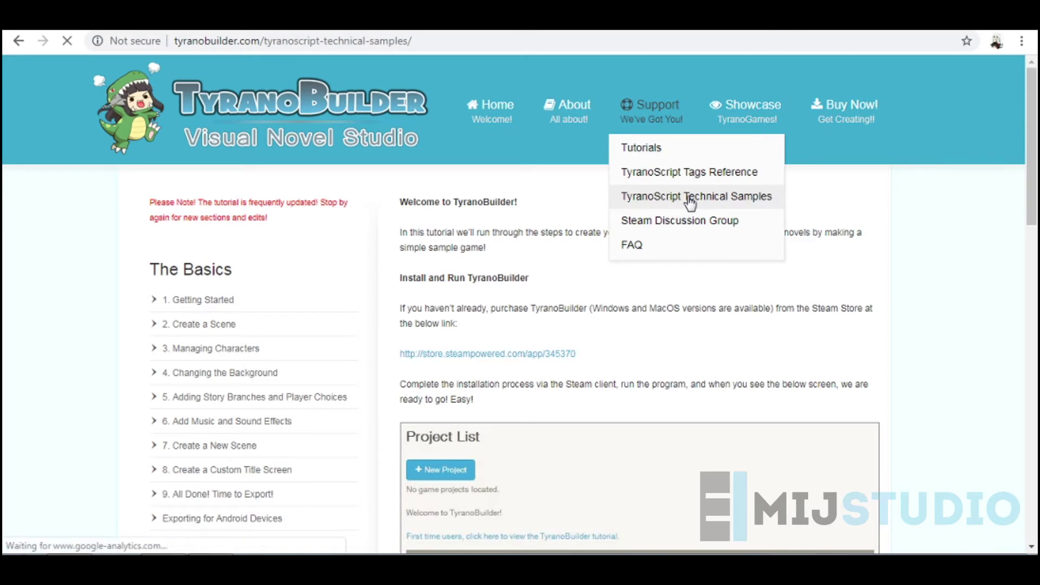
scroll(909, 354, "down", 4)
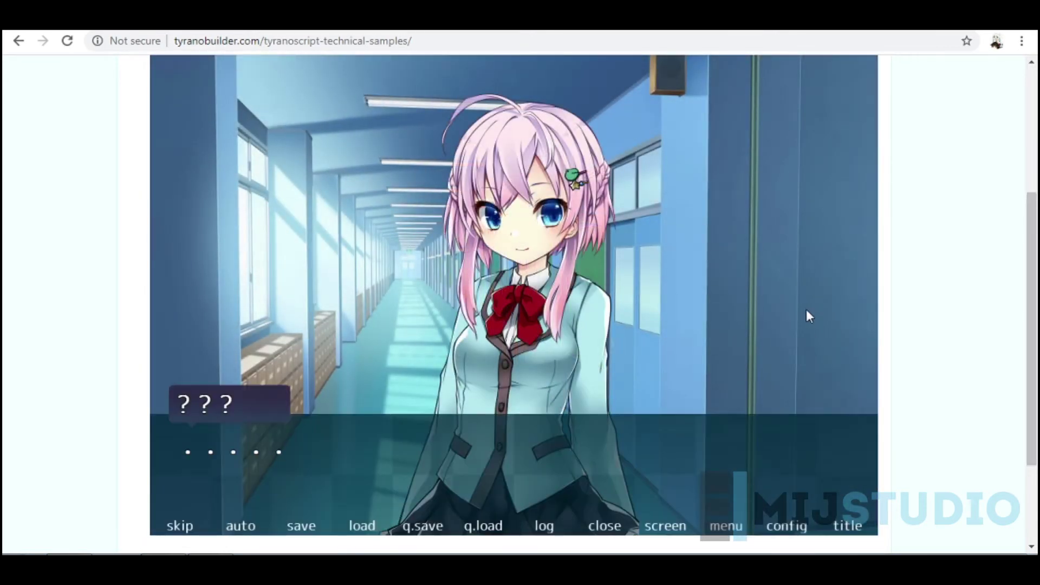
left_click(730, 317)
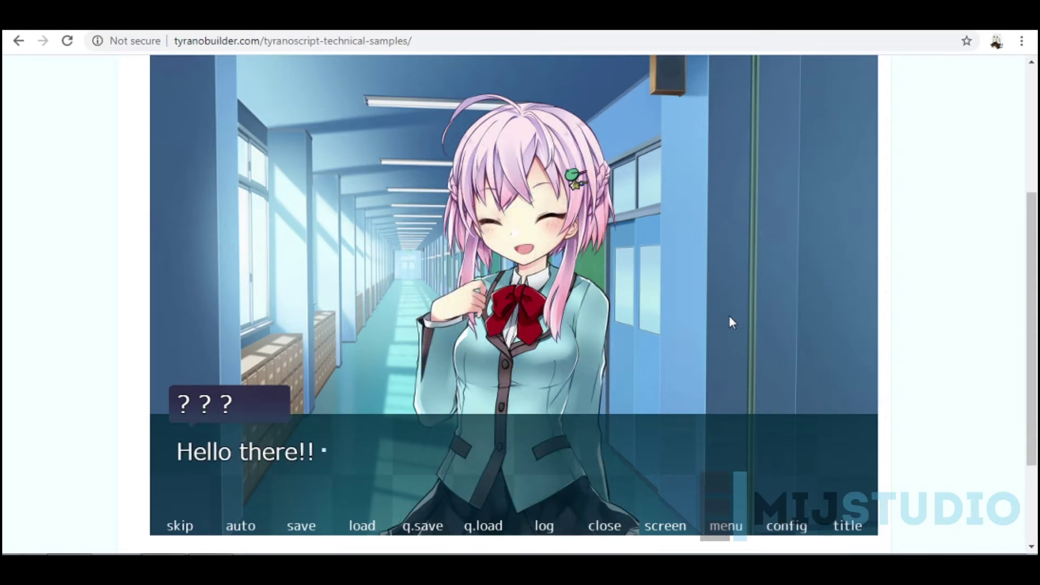
left_click(730, 318)
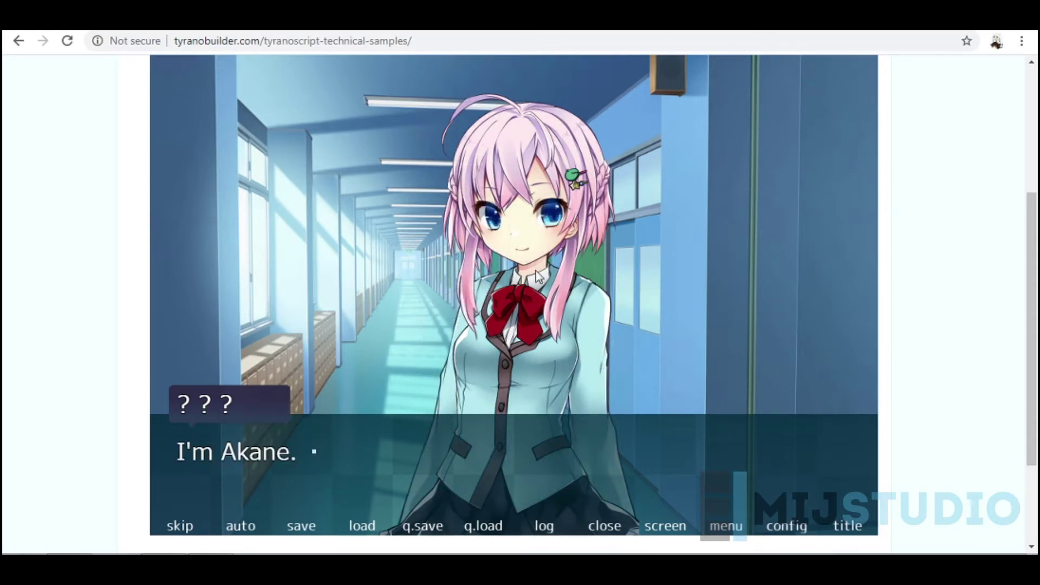
left_click(547, 208)
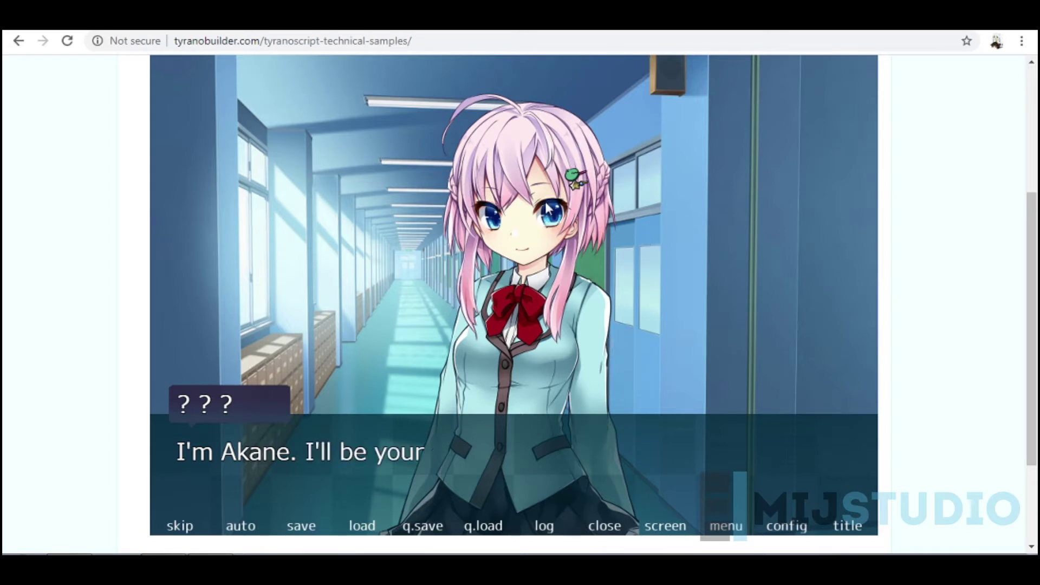
left_click(690, 304)
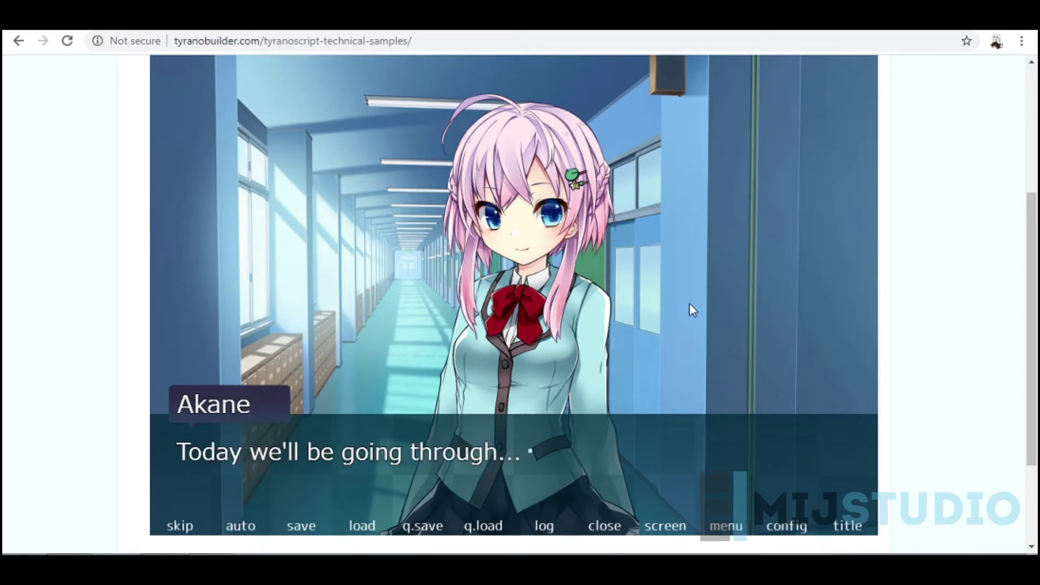
left_click(689, 304)
scroll(899, 301, "up", 4)
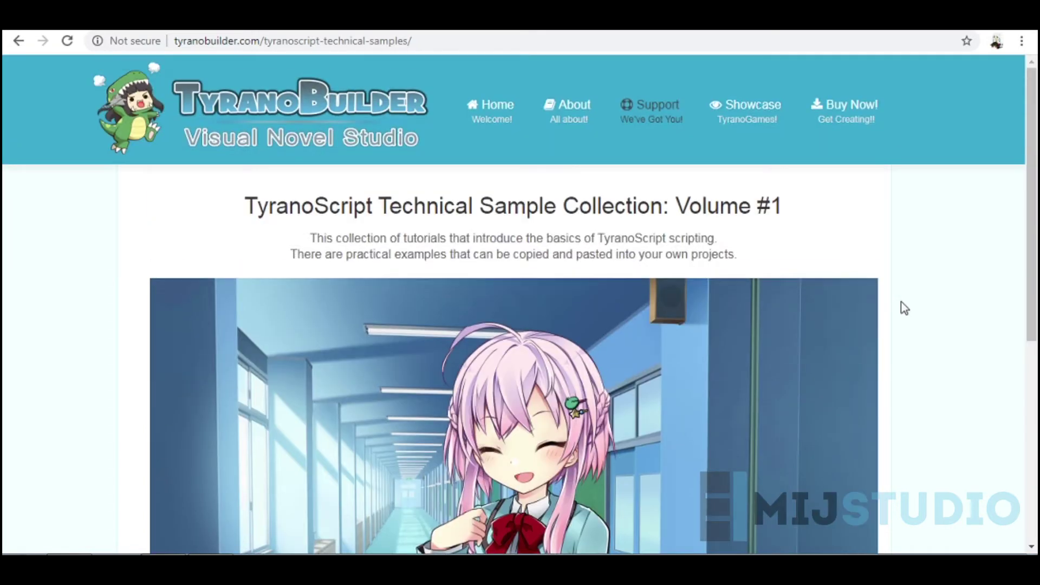
- Open the TyranoScript Tags Reference and look over the tag list and the [camera] tag description
left_click(656, 111)
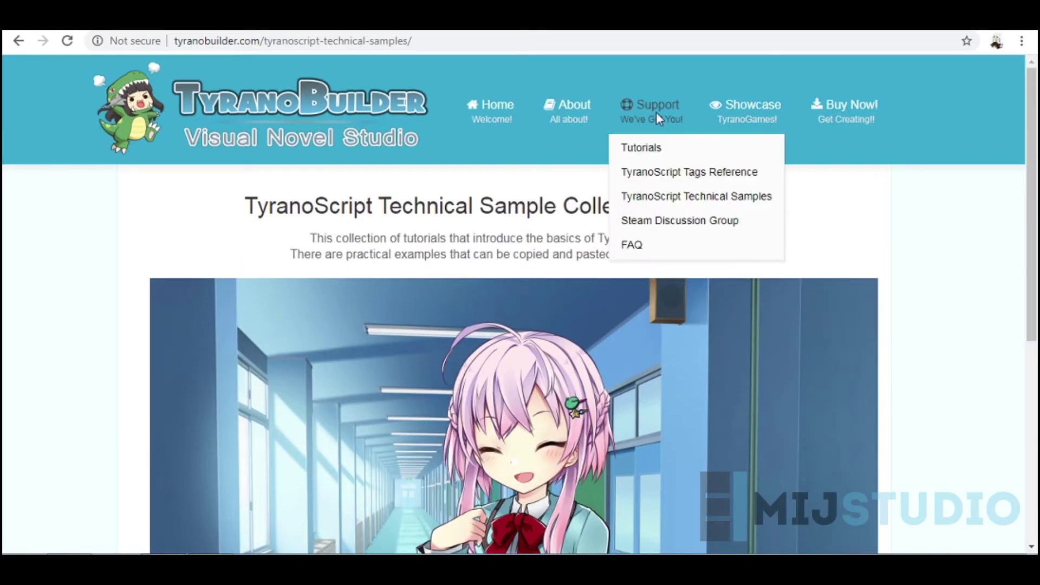
left_click(668, 175)
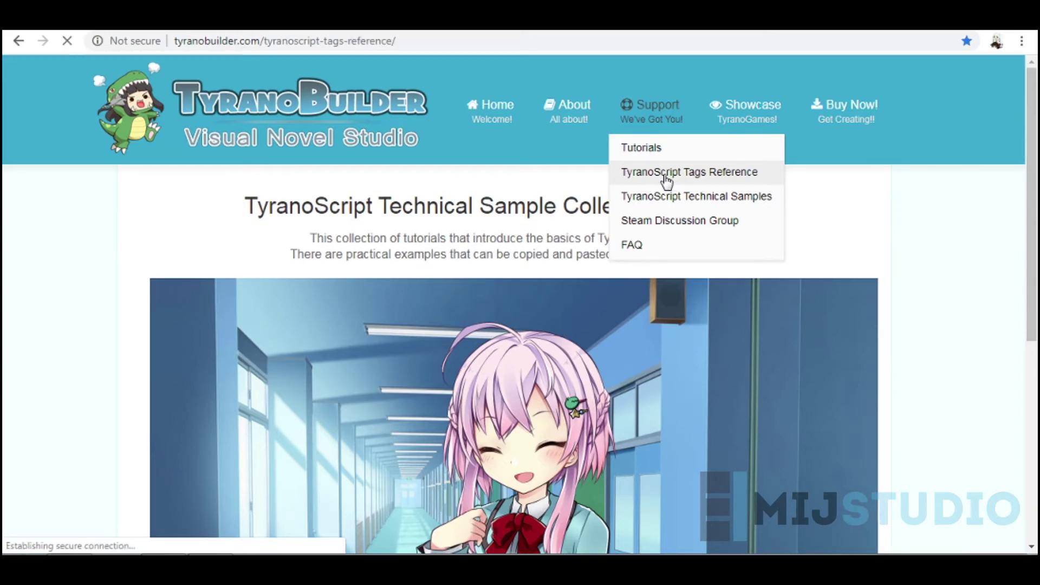
scroll(465, 400, "down", 3)
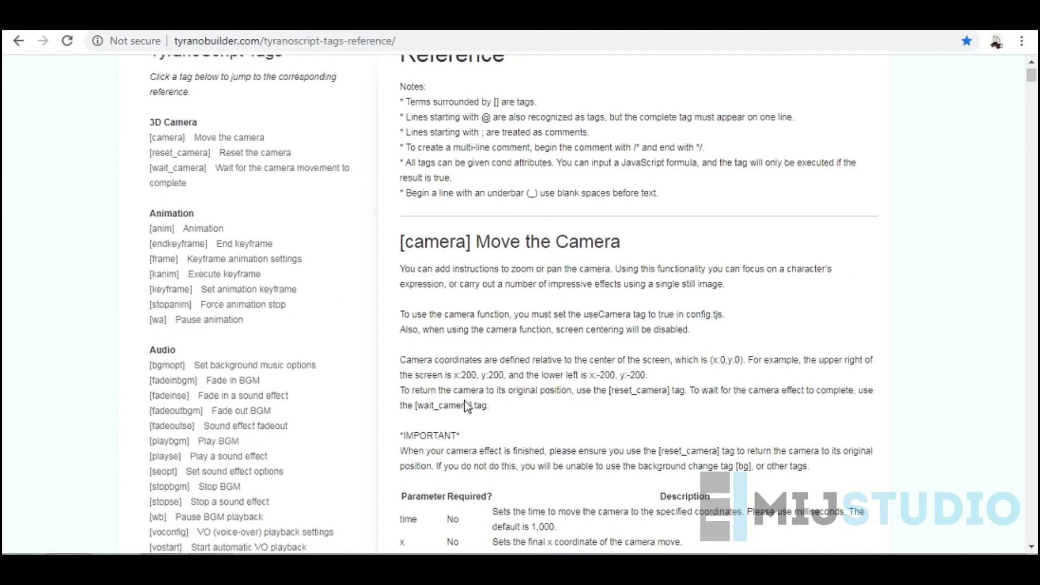
scroll(470, 406, "down", 3)
scroll(479, 409, "up", 5)
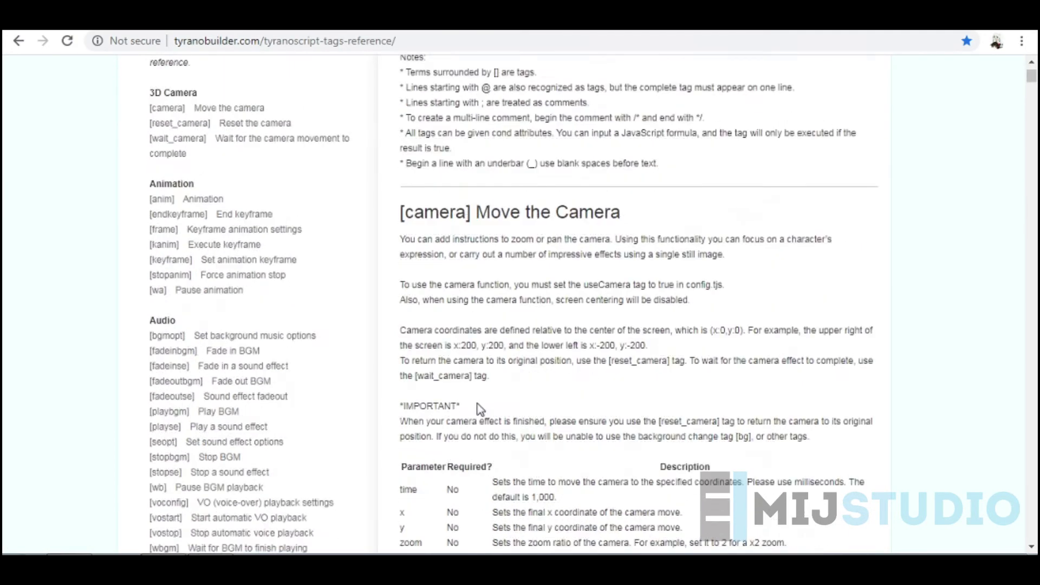
- Open the Showcase page and browse the featured TyranoBuilder games, including Paws & Effect and Houkago Quest! 2
mouse_move(644, 111)
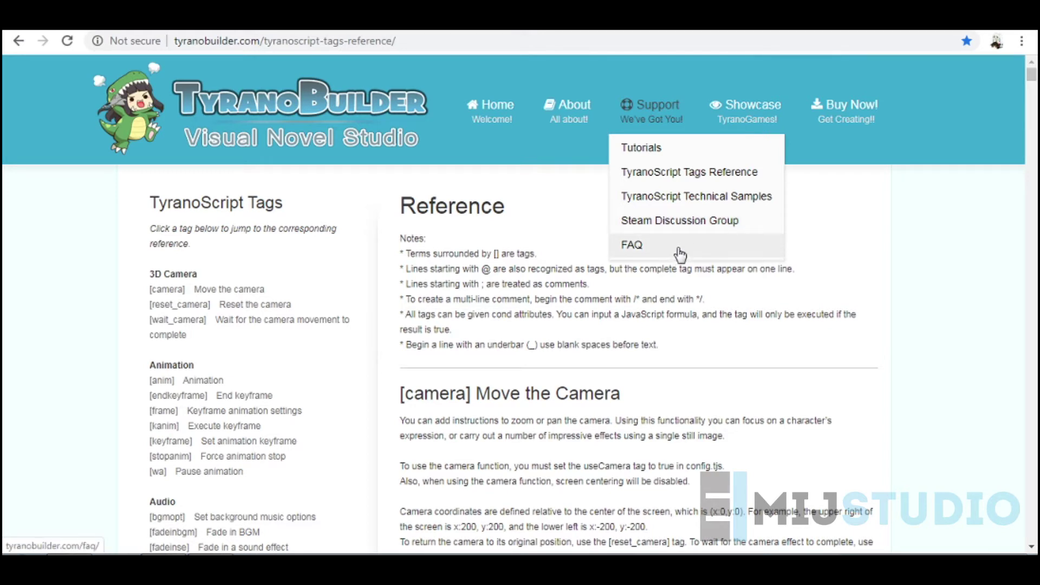
left_click(759, 109)
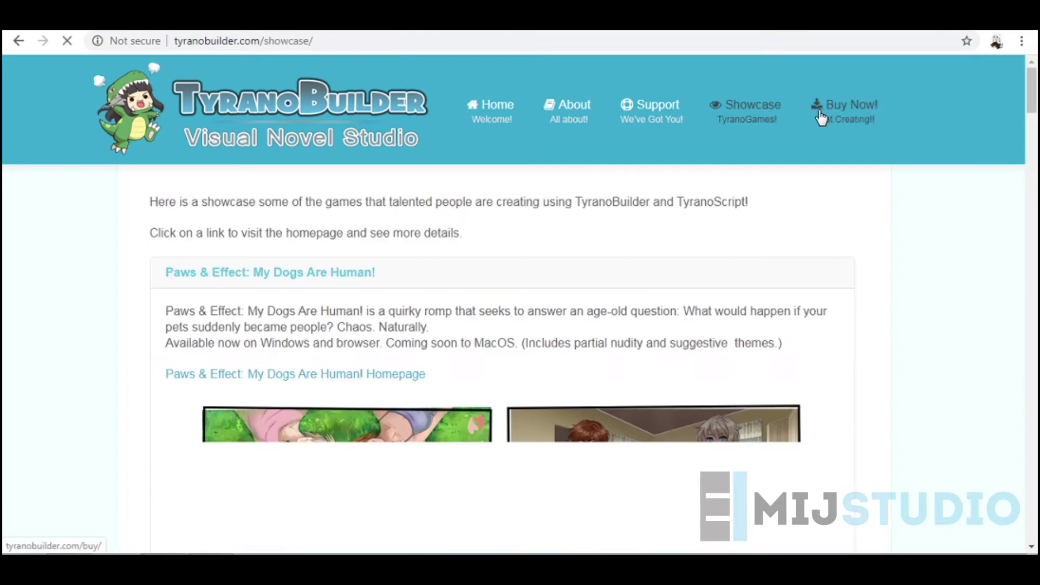
scroll(561, 302, "down", 1)
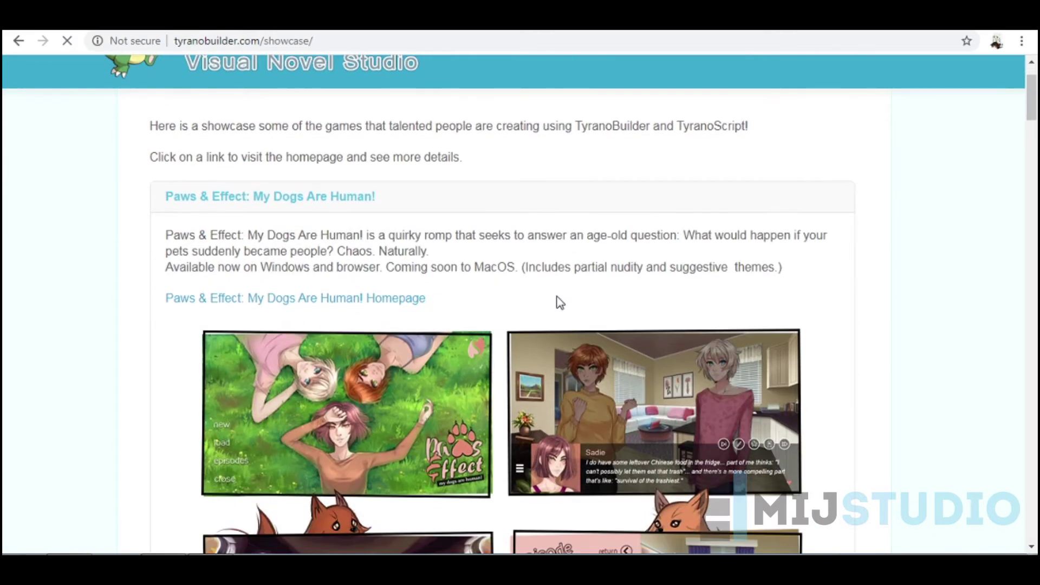
scroll(560, 302, "down", 4)
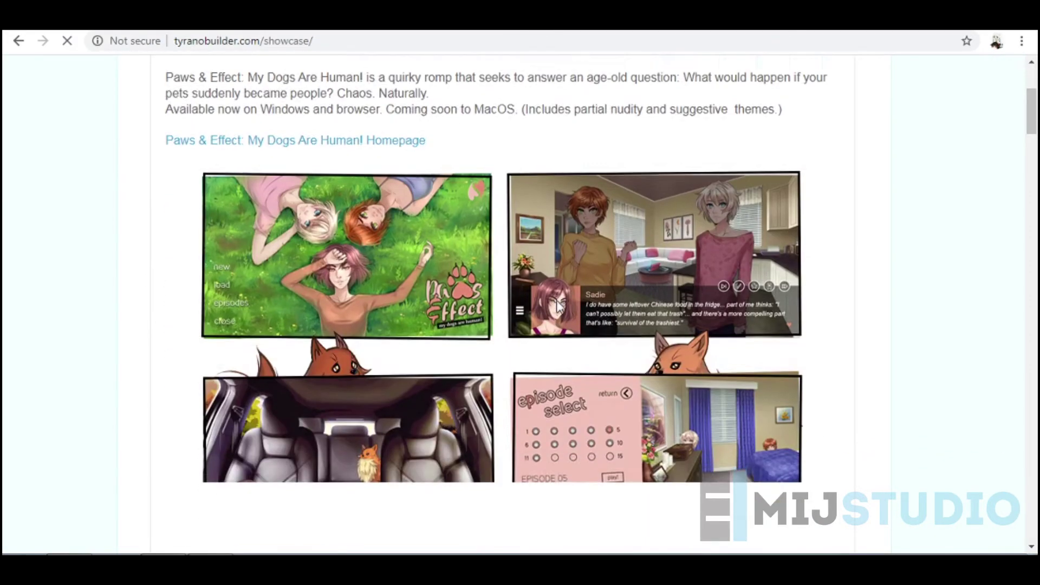
scroll(558, 306, "down", 3)
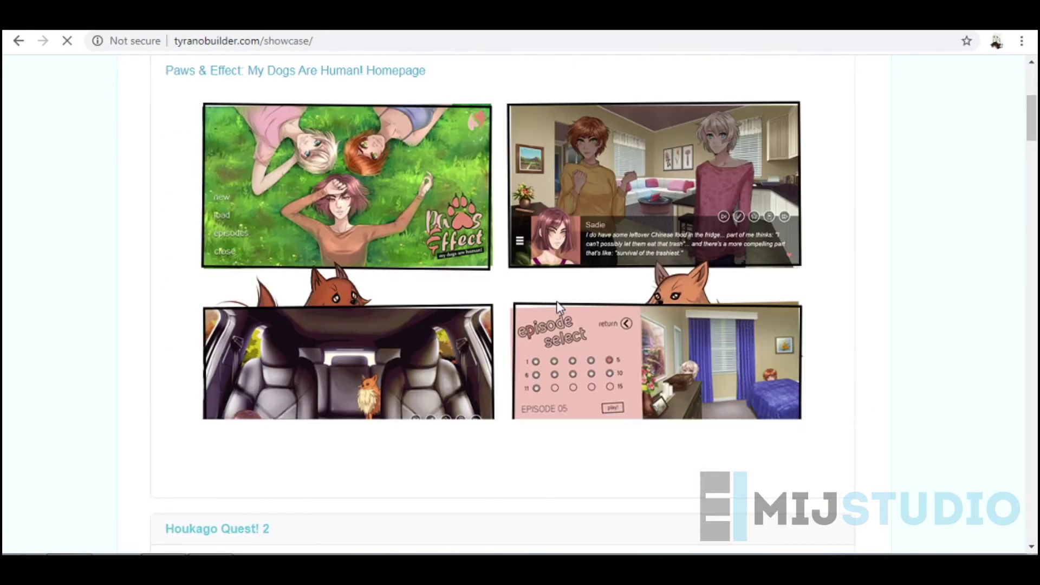
scroll(558, 305, "down", 8)
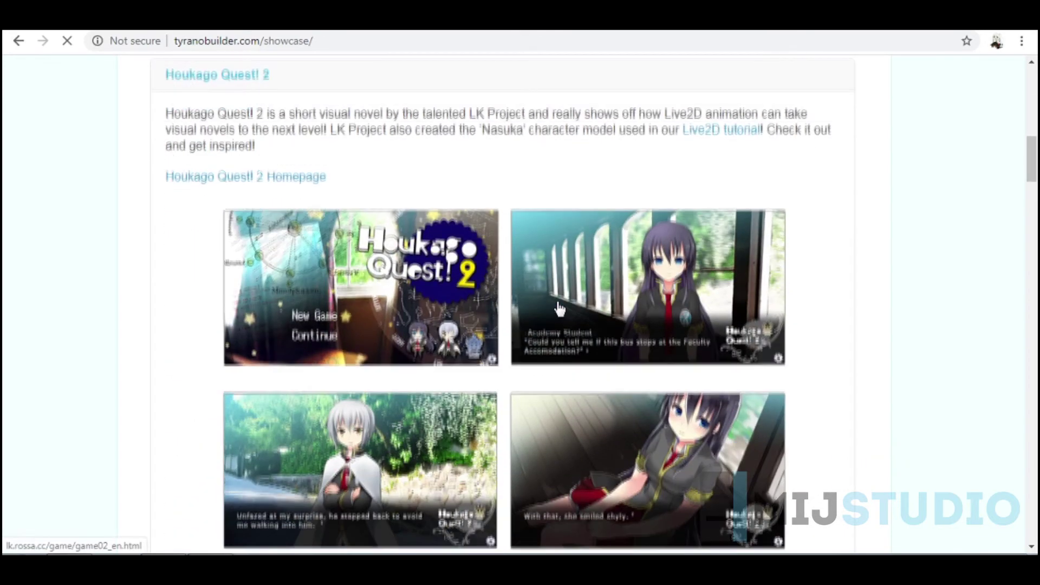
scroll(560, 308, "down", 3)
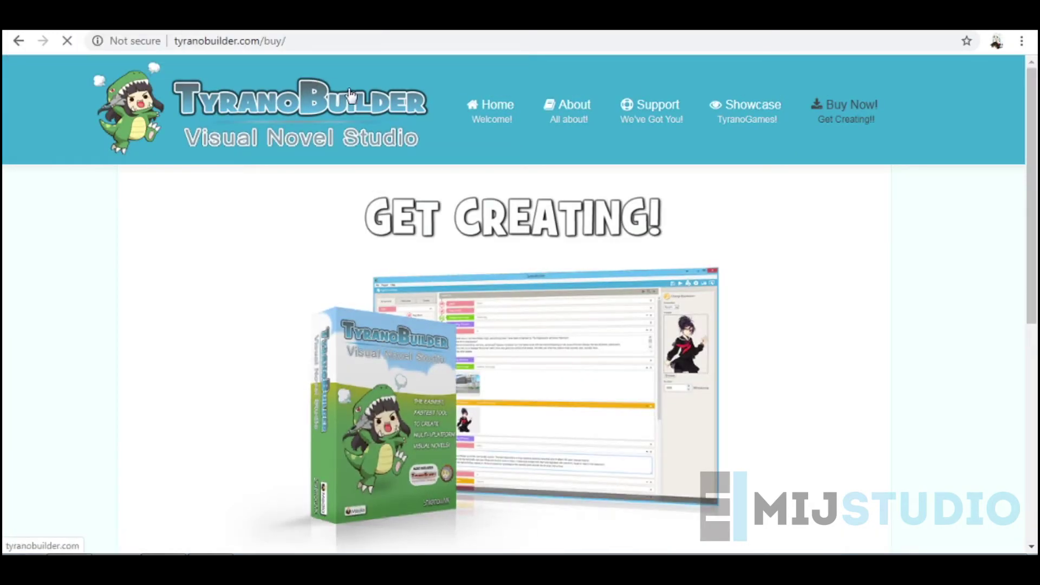
- Examine the Buy page's Steam offer, including the price, the included language versions and the recommended system specs
scroll(321, 313, "down", 4)
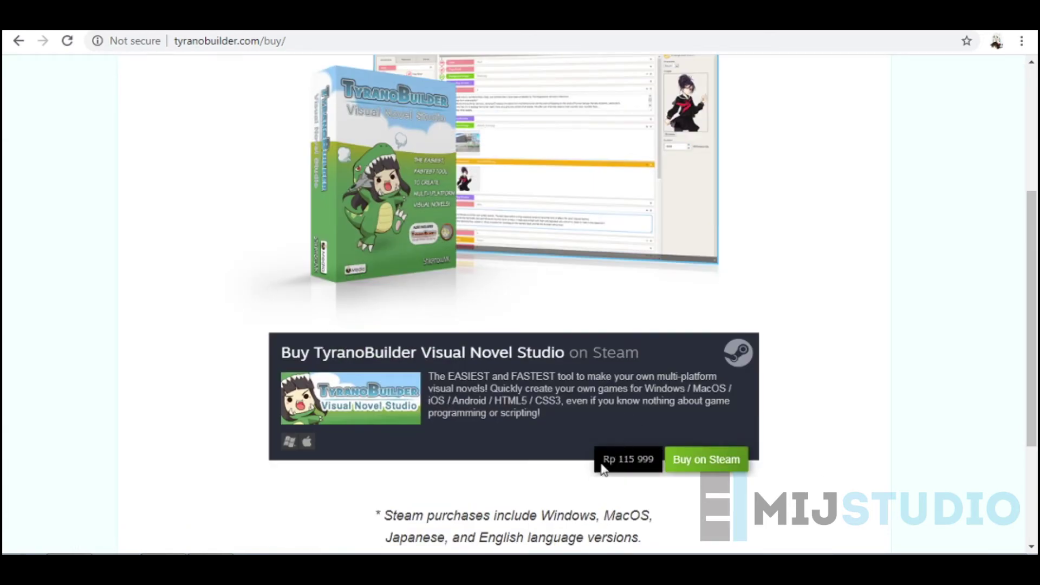
left_click_drag(602, 459, 647, 462)
left_click(642, 459)
scroll(575, 471, "down", 3)
scroll(558, 440, "up", 7)
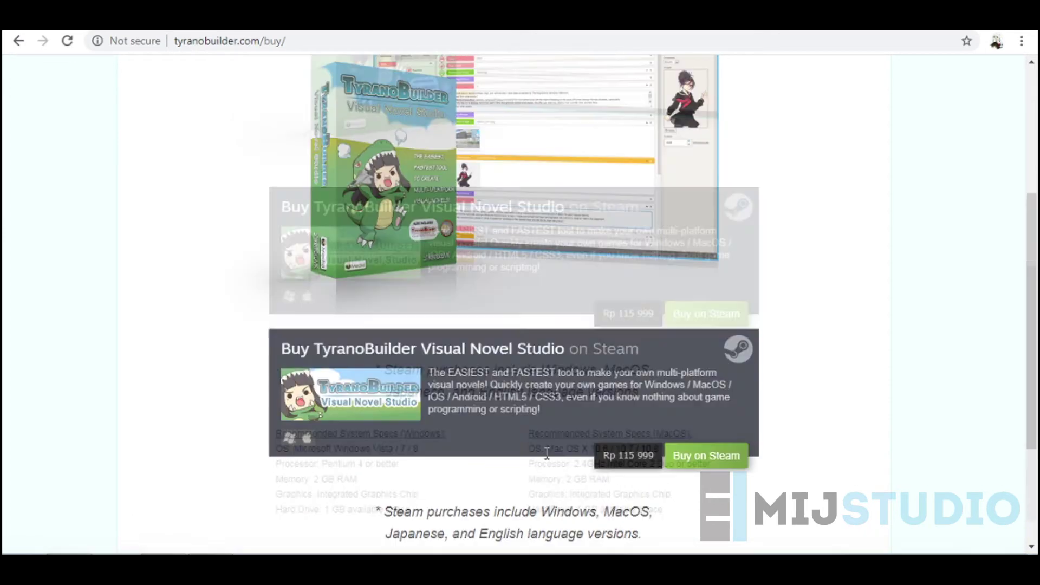
scroll(545, 422, "down", 2)
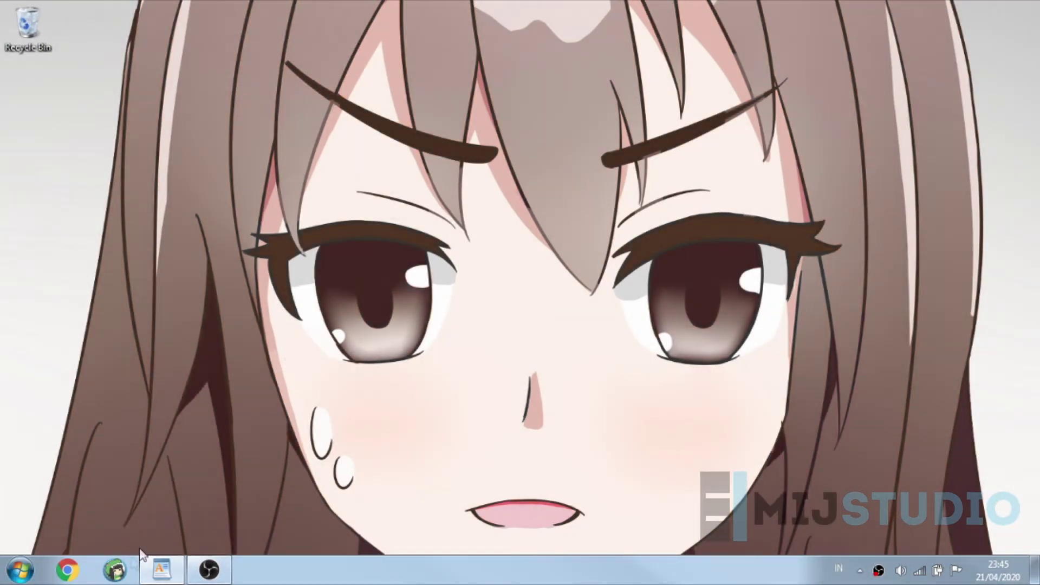
- Switch to TyranoBuilder in a maximized window and start a new project named Hello World
left_click(115, 574)
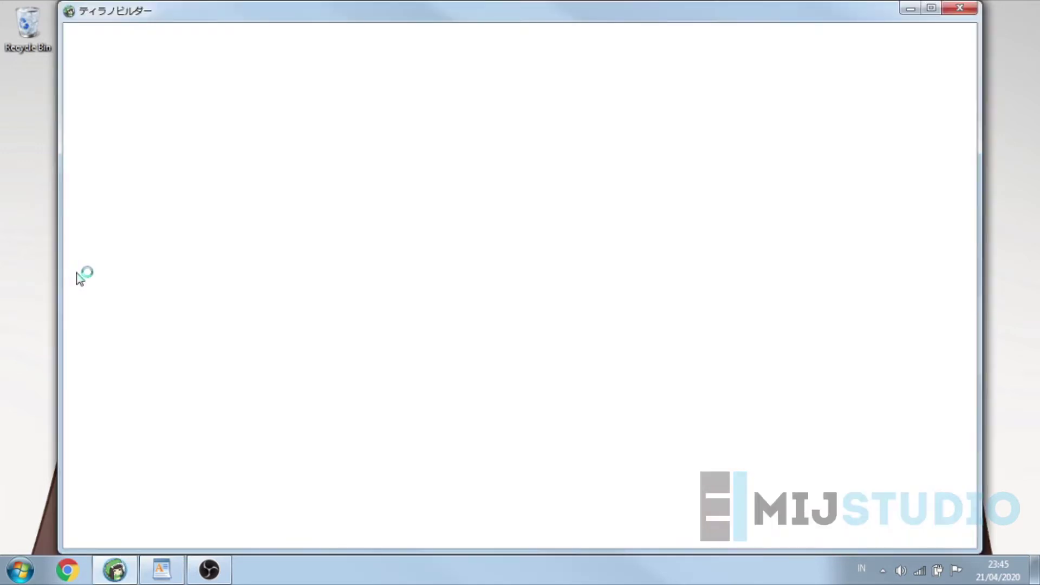
double_click(476, 16)
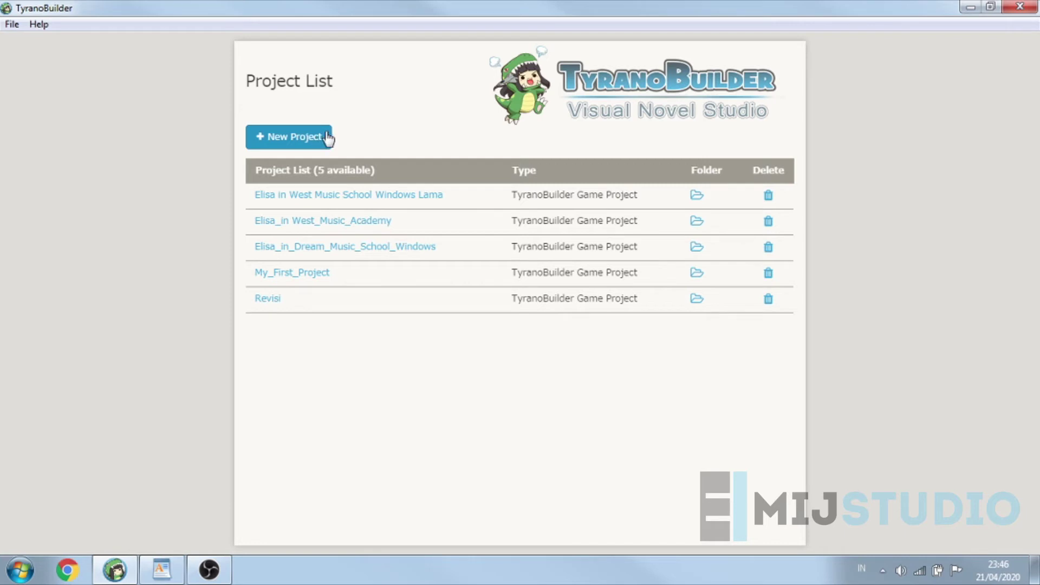
left_click(284, 142)
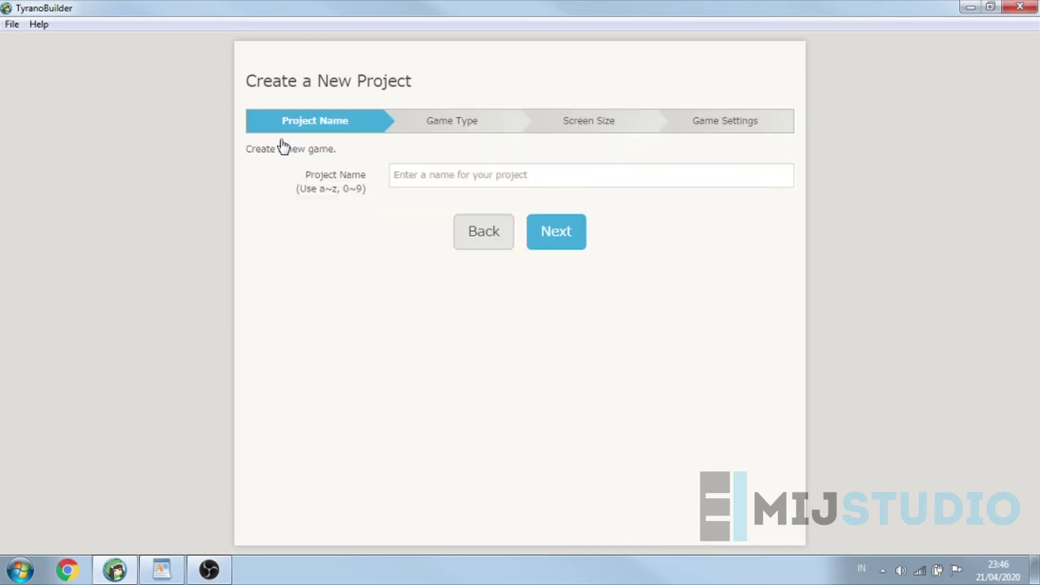
left_click(435, 170)
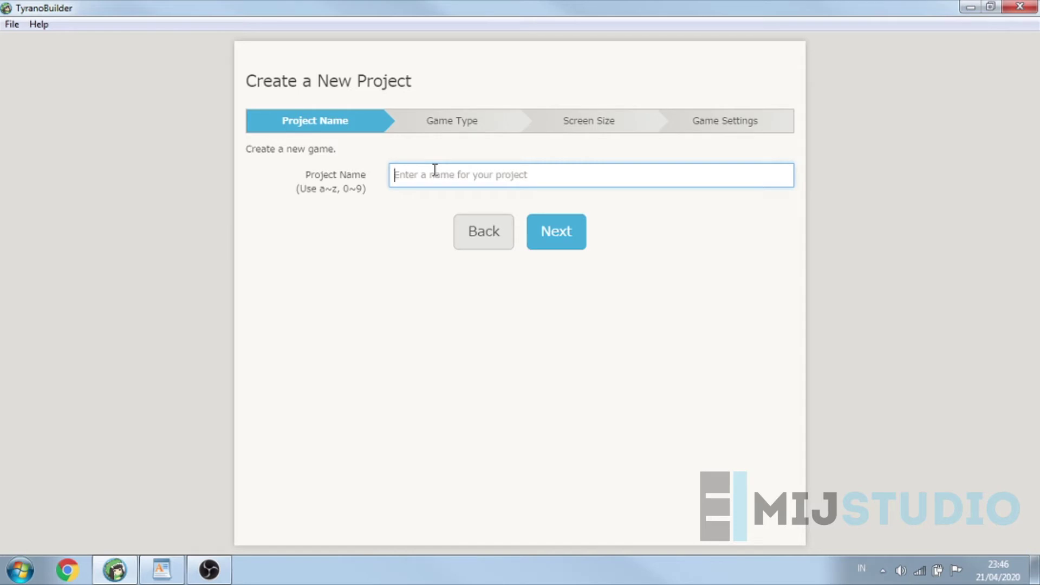
type("Hello World")
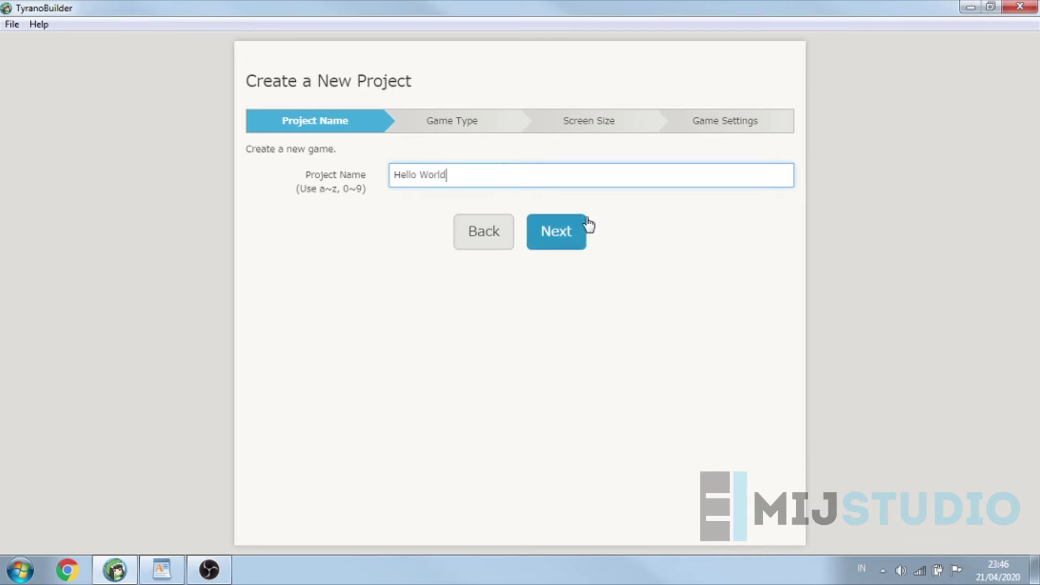
left_click(555, 243)
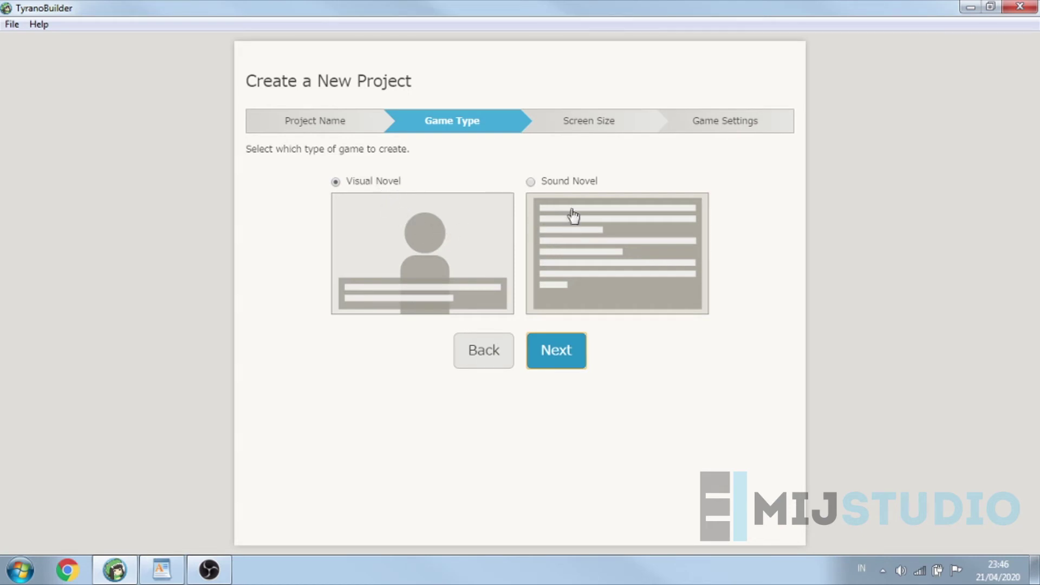
- Create the project as a Visual Novel with the Landscape (960x640) screen size, keeping the title screen and menu button
left_click(446, 247)
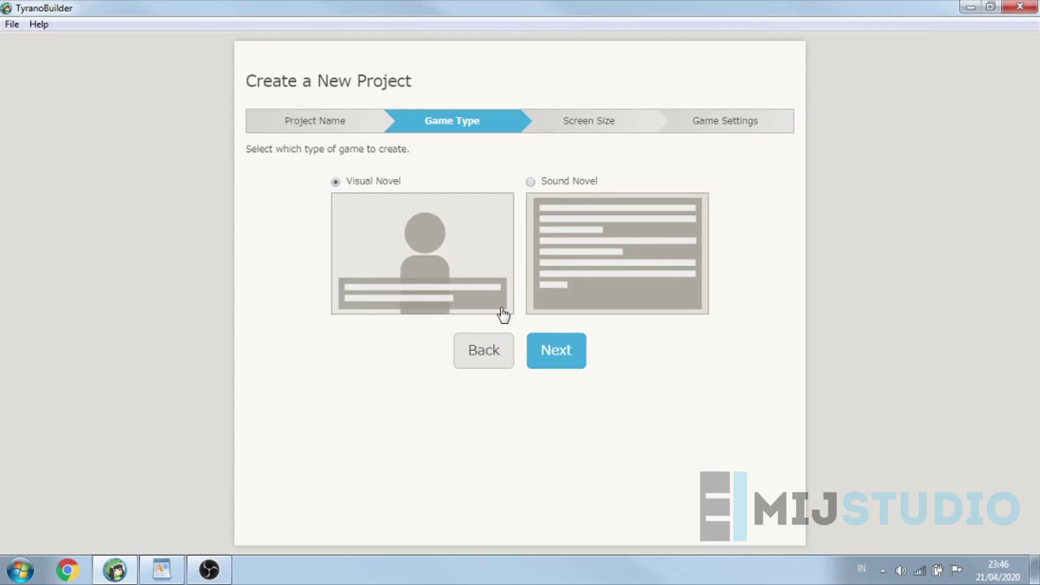
left_click(568, 362)
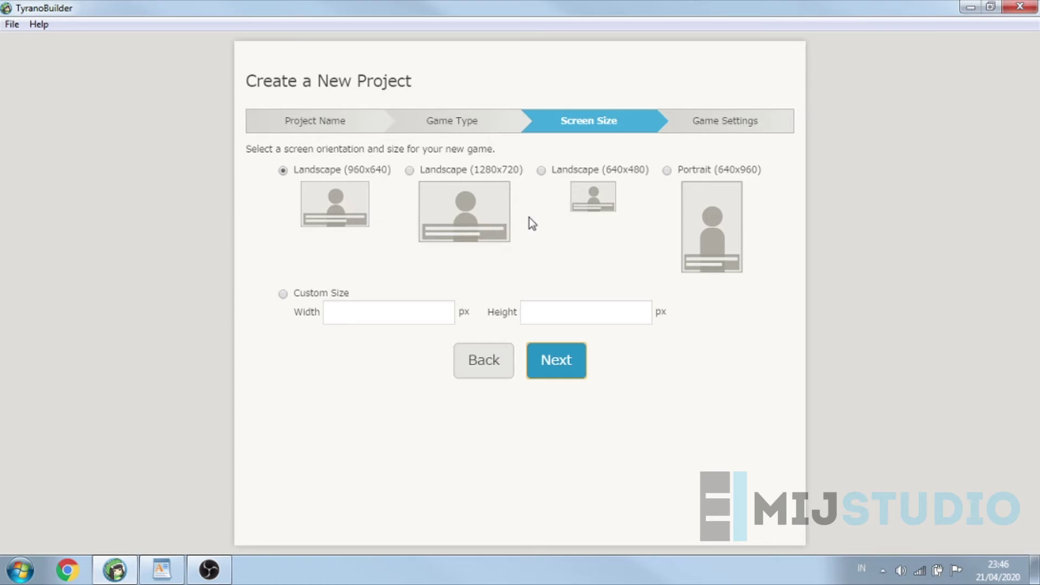
left_click(336, 204)
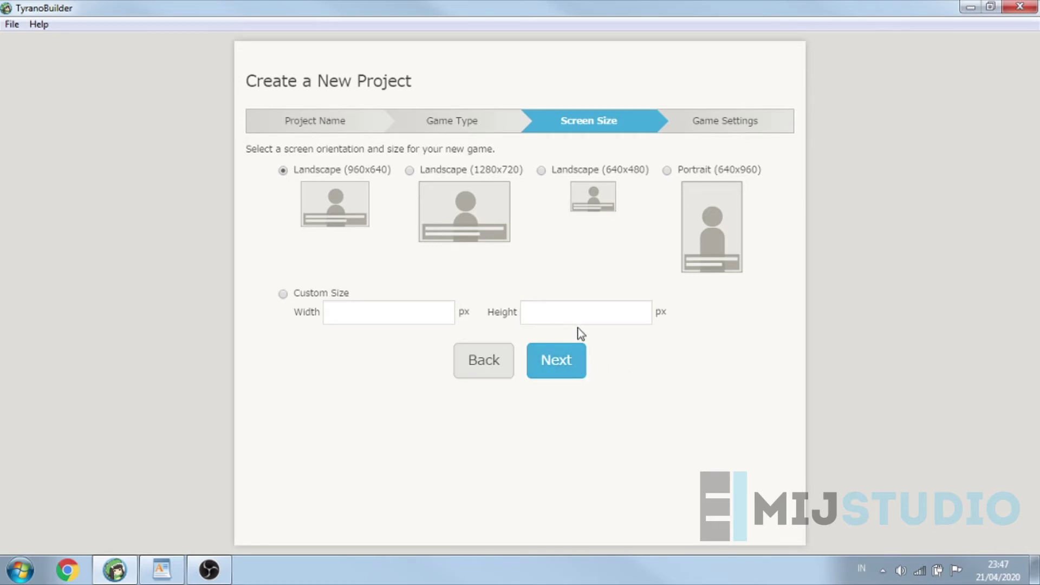
left_click(574, 363)
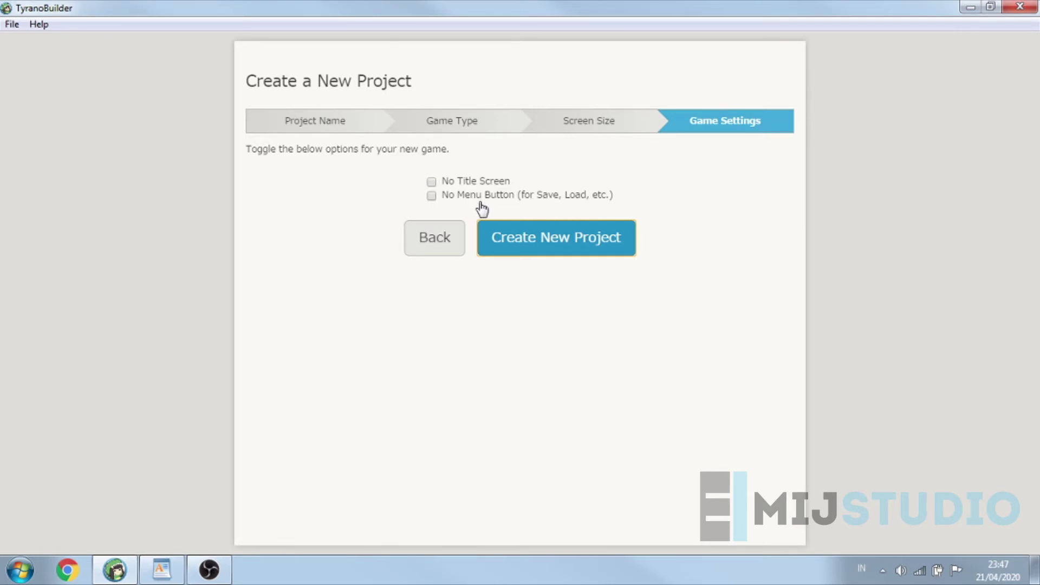
left_click(567, 245)
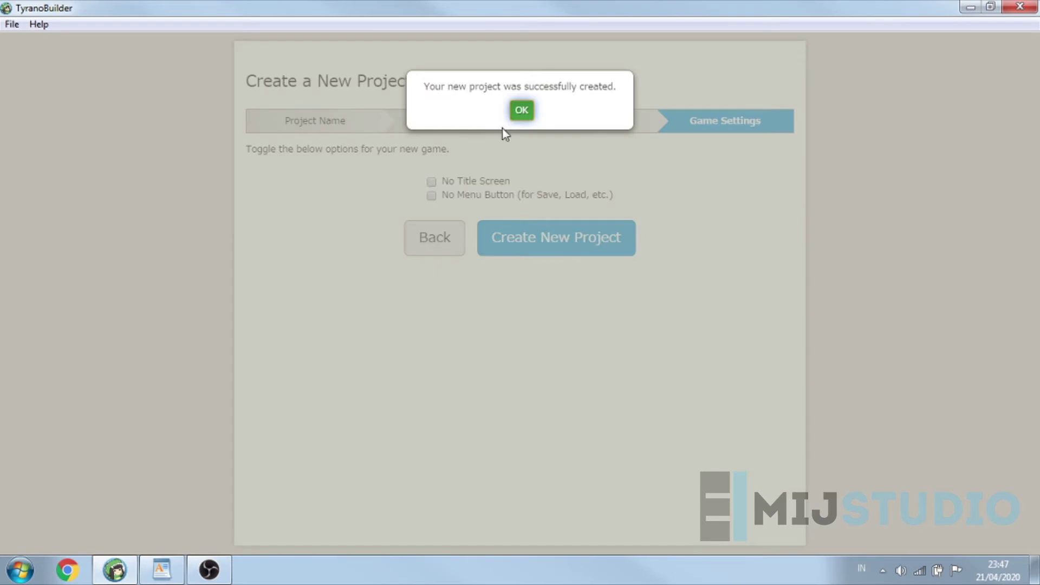
left_click(520, 111)
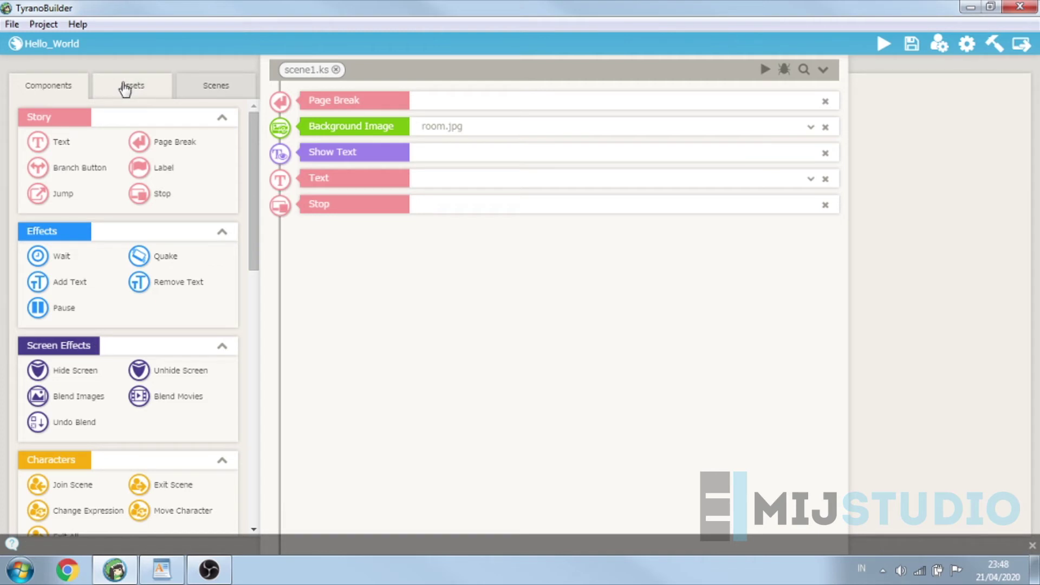
- Look through the available component categories, from Story and Effects to Images, Messages and Media
left_click(163, 93)
left_click(213, 93)
left_click(63, 93)
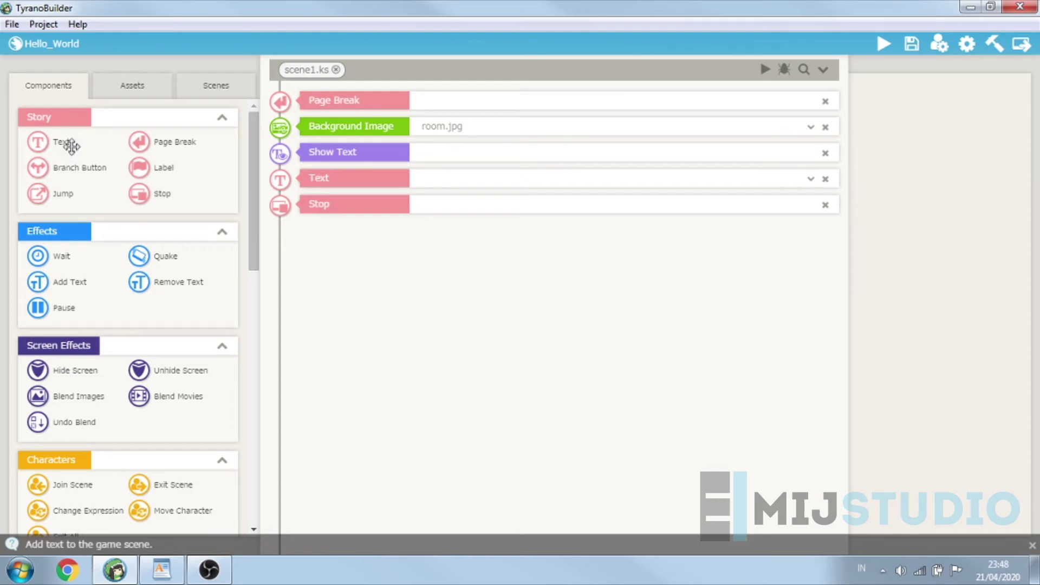
scroll(97, 265, "down", 8)
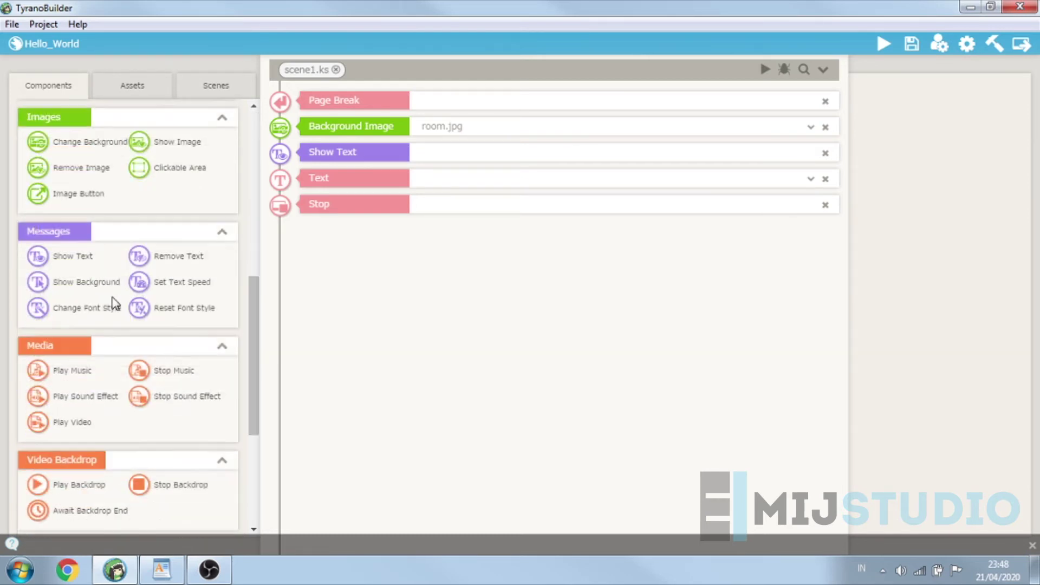
scroll(115, 319, "up", 10)
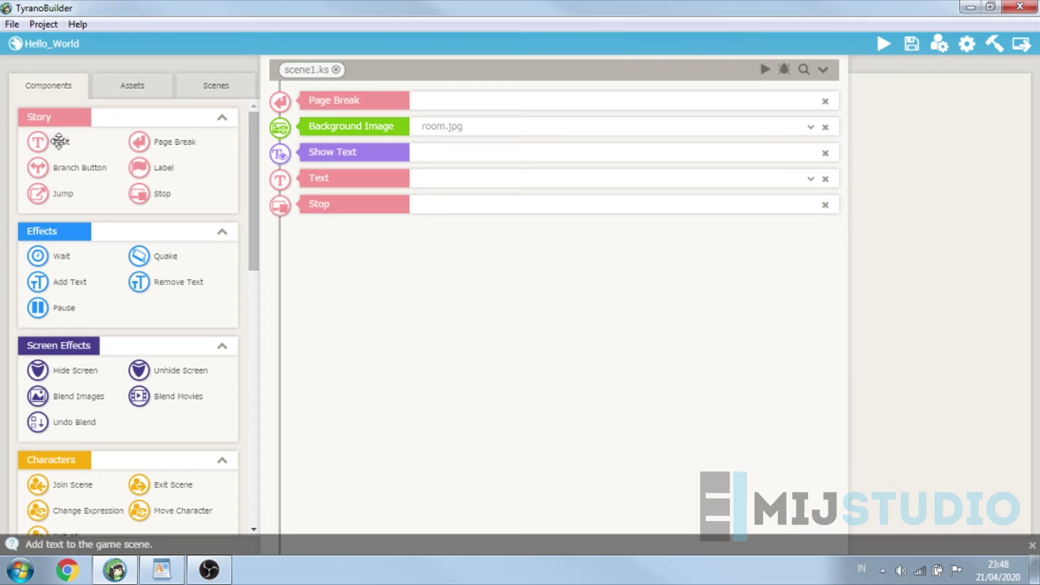
- Review the project's background, image, character, sound effect and music assets, and view its scene list
left_click(131, 91)
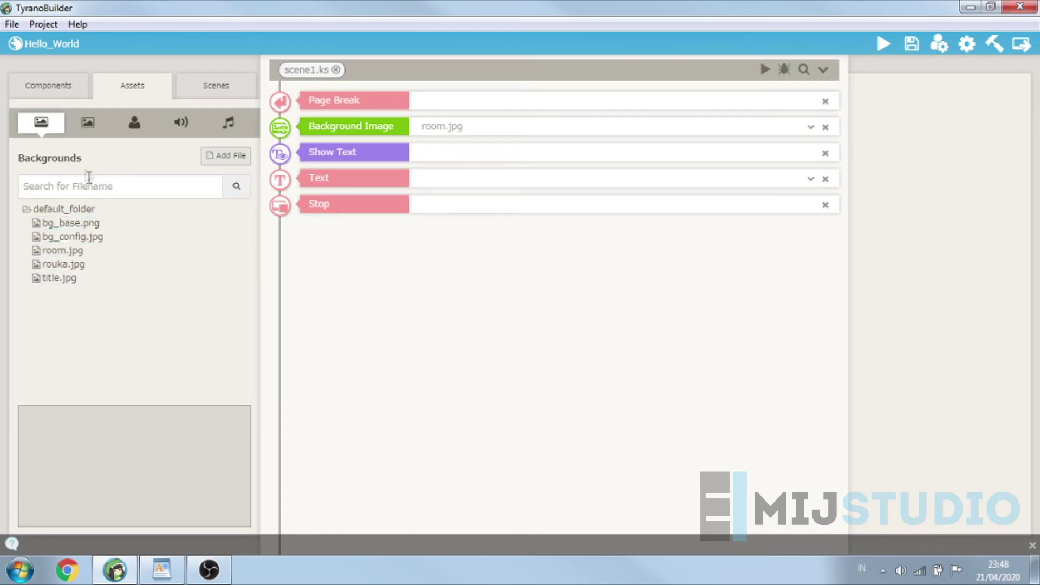
left_click(87, 132)
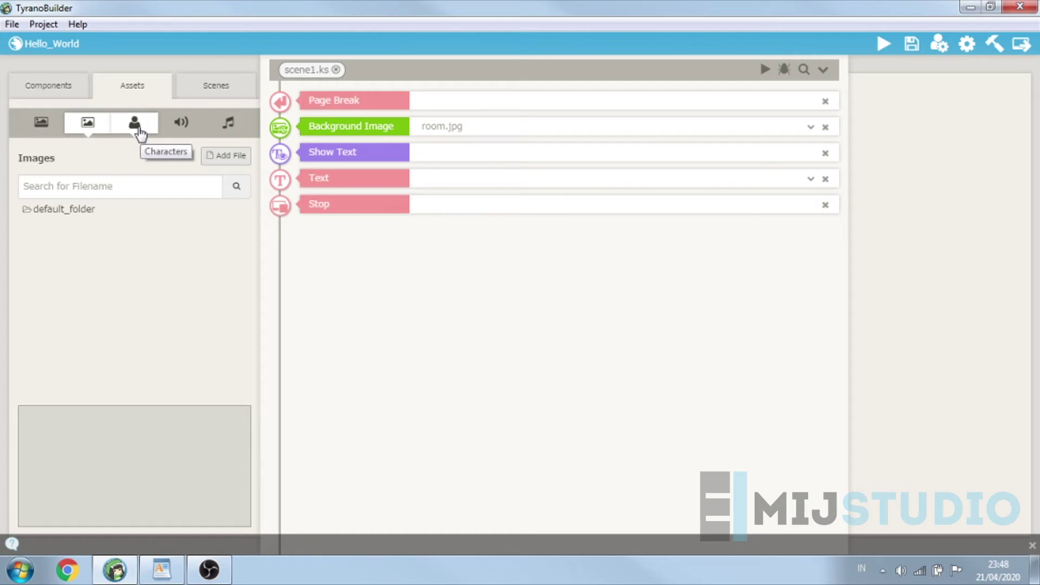
left_click(135, 129)
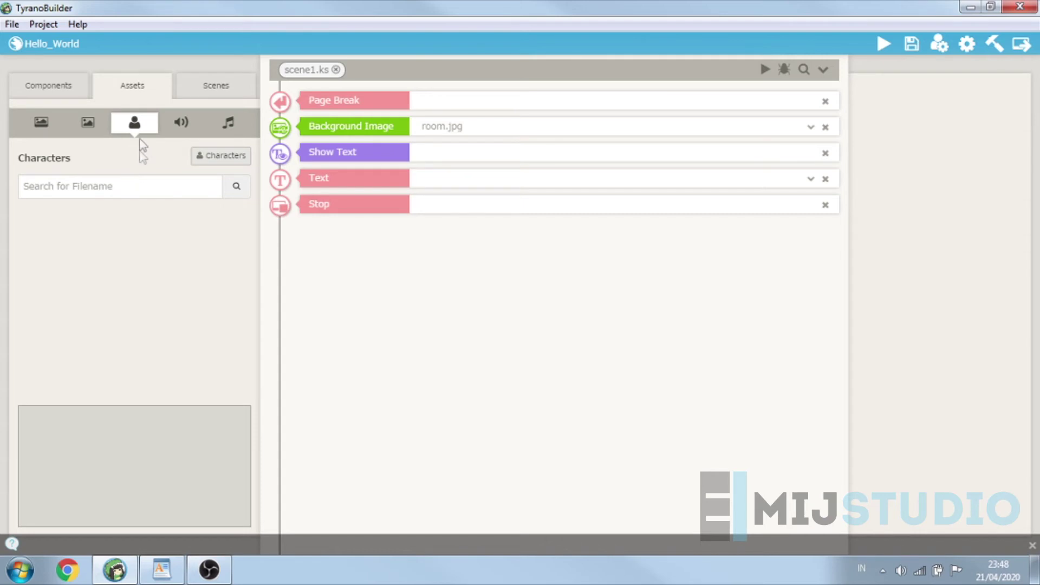
left_click(184, 130)
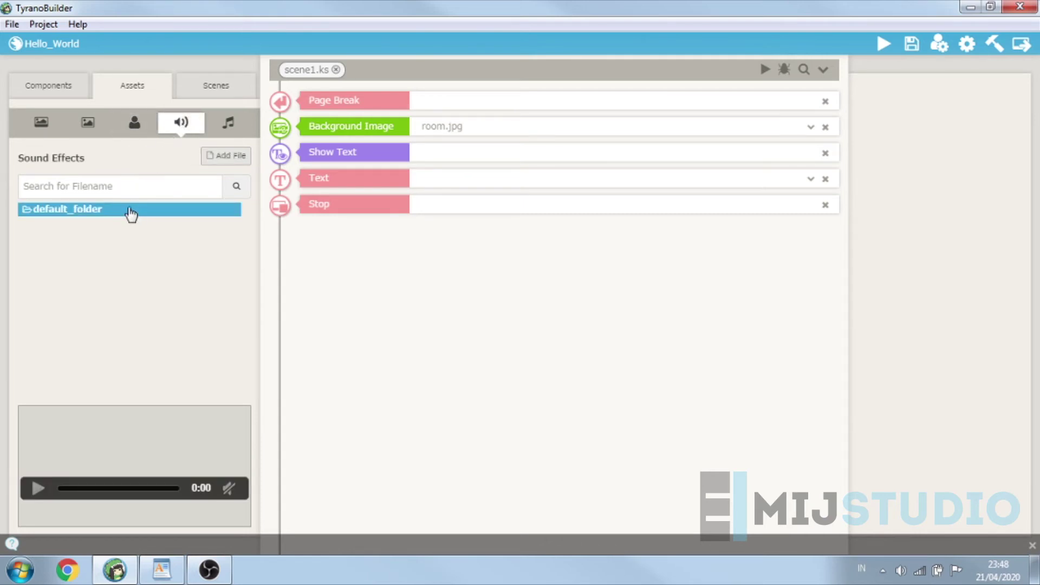
left_click(230, 124)
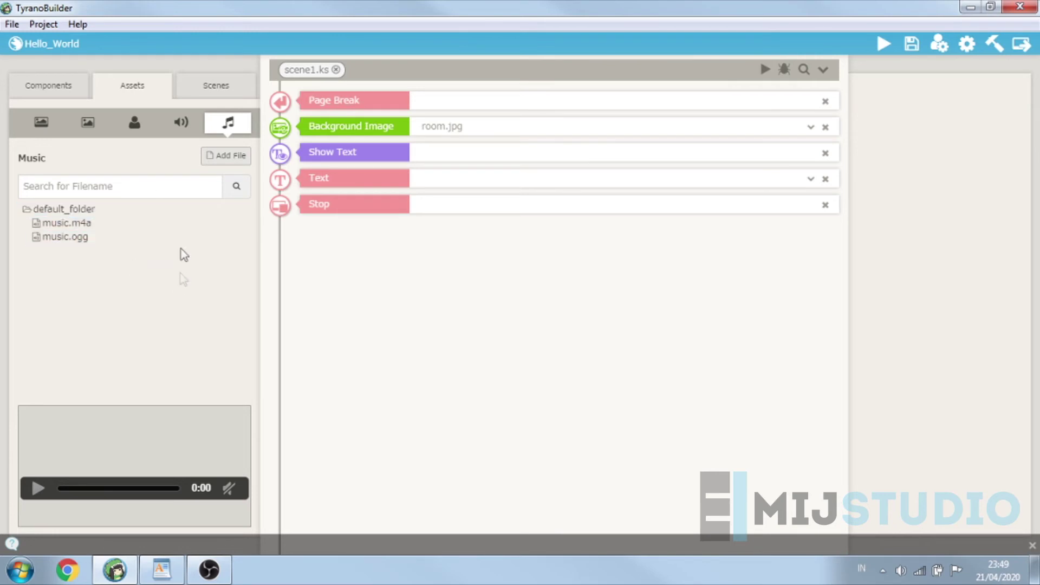
left_click(144, 236)
left_click(223, 90)
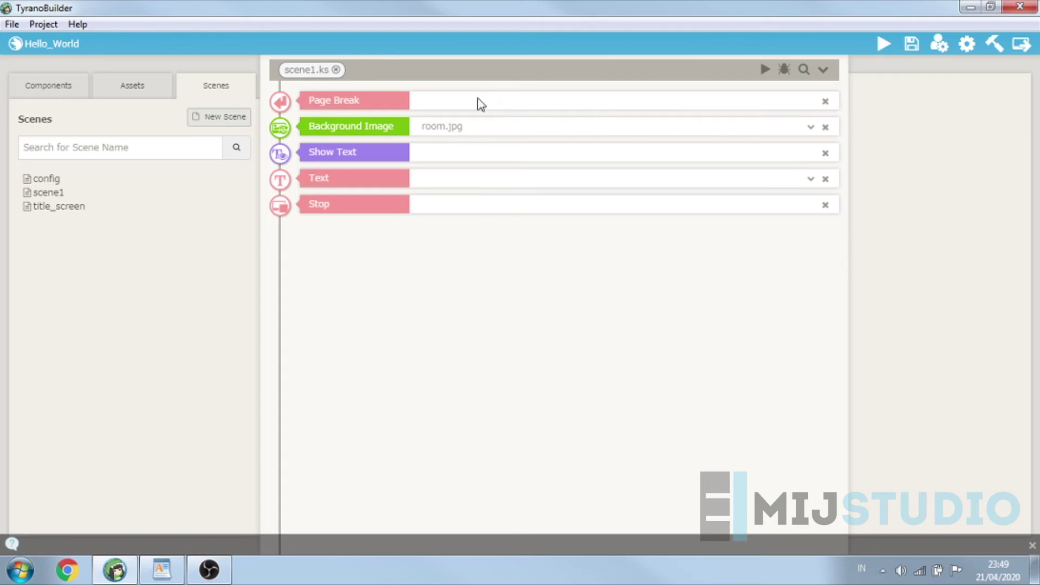
- Inspect each component of scene1 from Page Break to Stop, viewing the Text component's message content
left_click(422, 100)
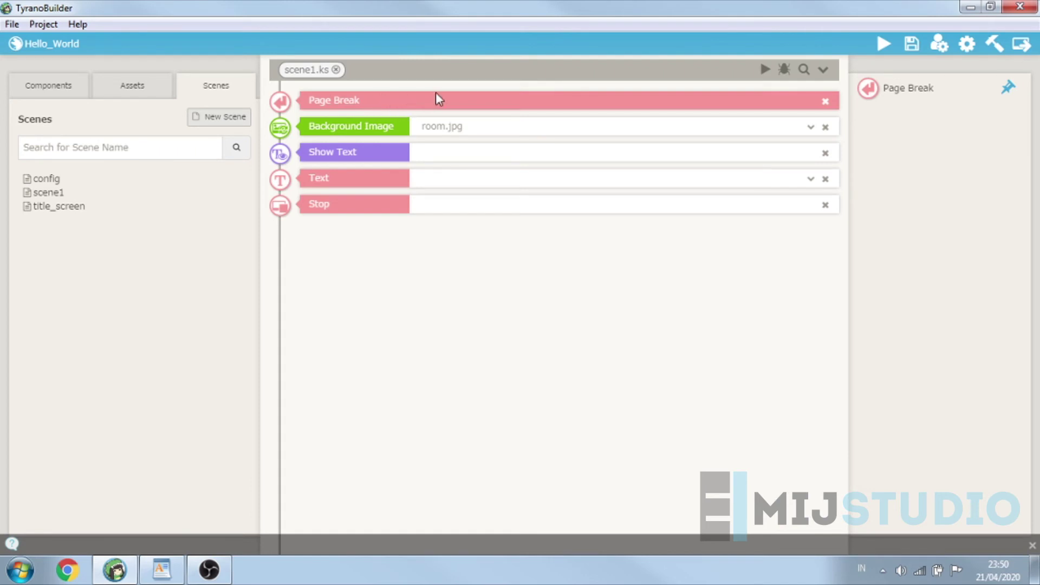
left_click(432, 131)
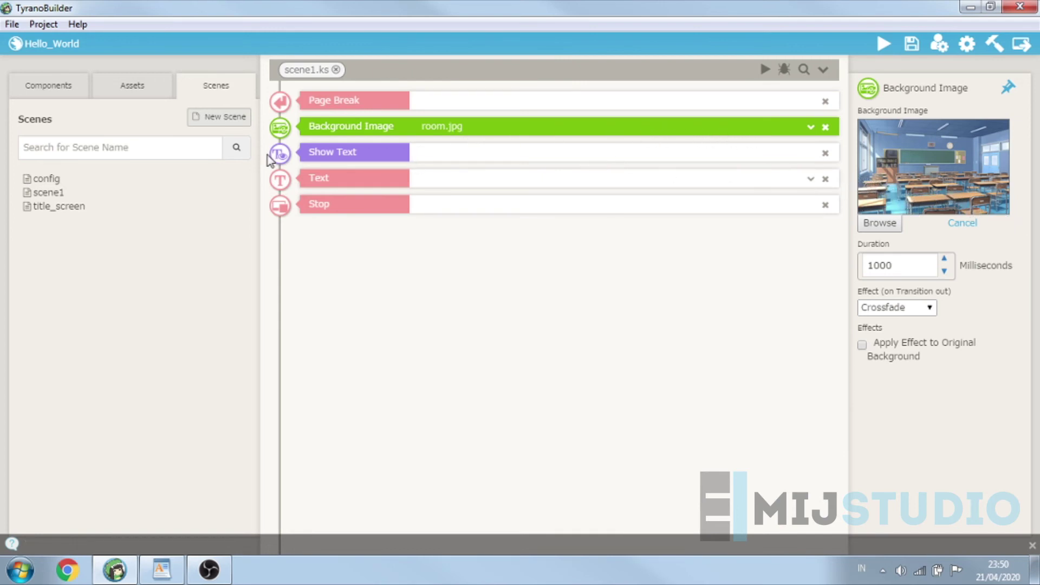
left_click(454, 157)
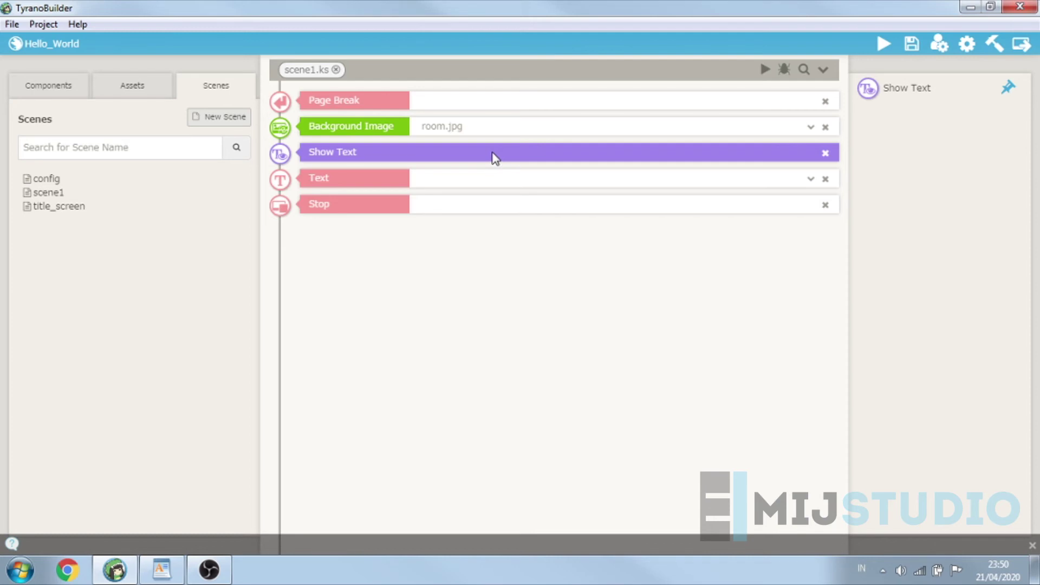
left_click(509, 185)
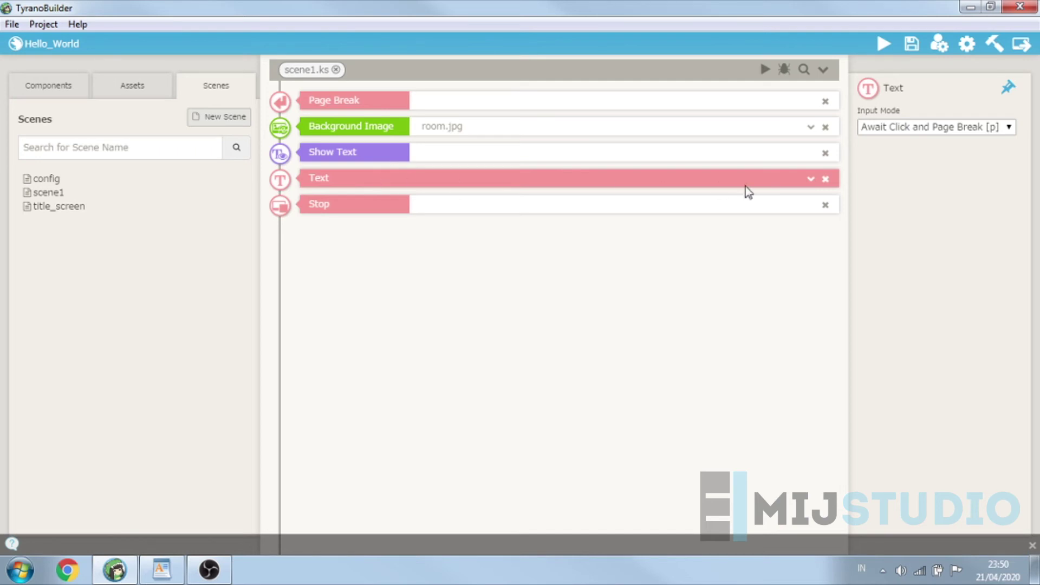
left_click(650, 179)
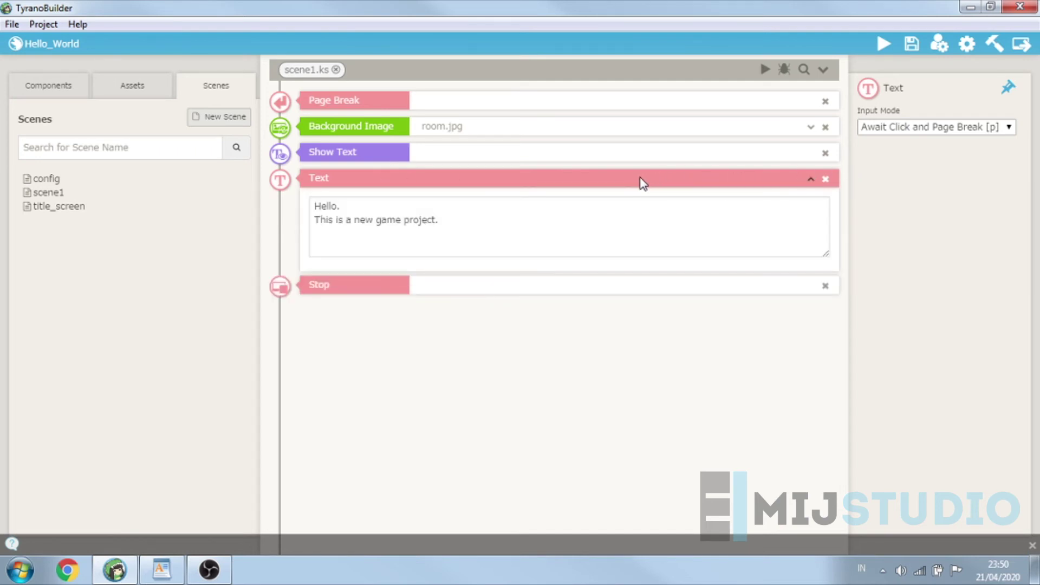
left_click(615, 182)
left_click(418, 206)
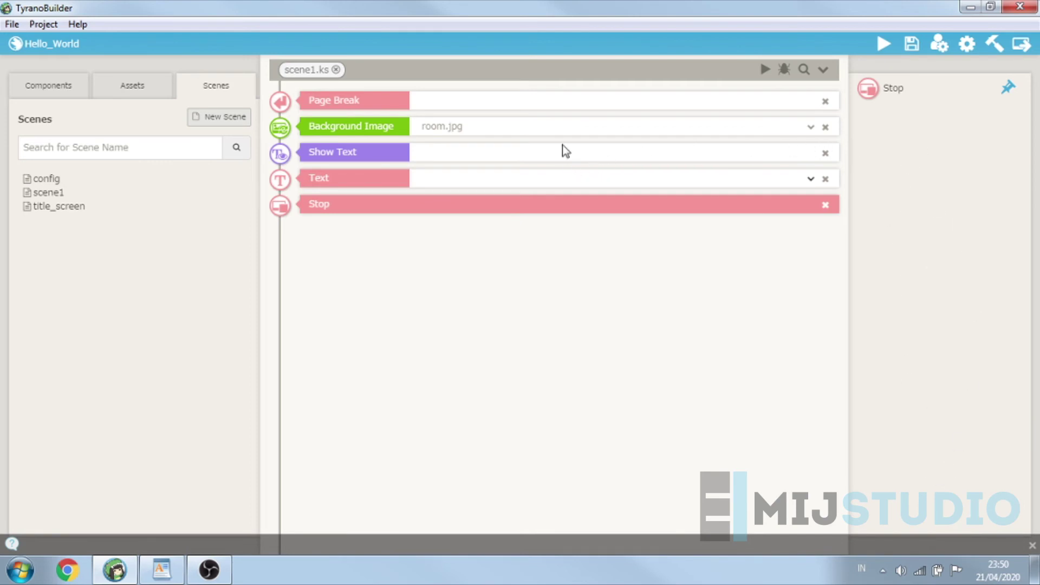
- Examine the Page Break component, the Background Image's transition effect options and the Text component's input mode options
left_click(533, 105)
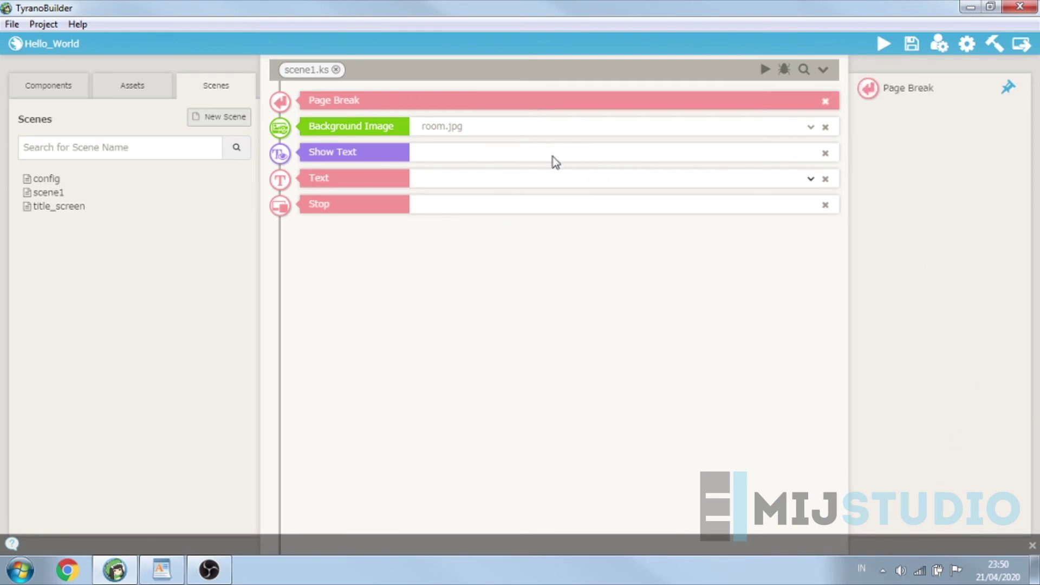
left_click(530, 130)
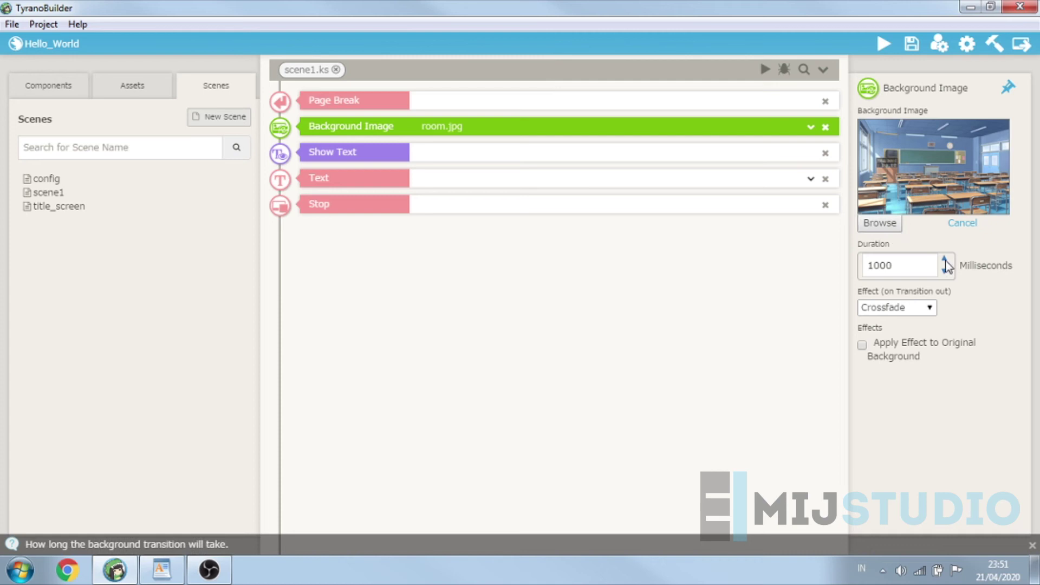
left_click(924, 308)
left_click(923, 307)
left_click(510, 187)
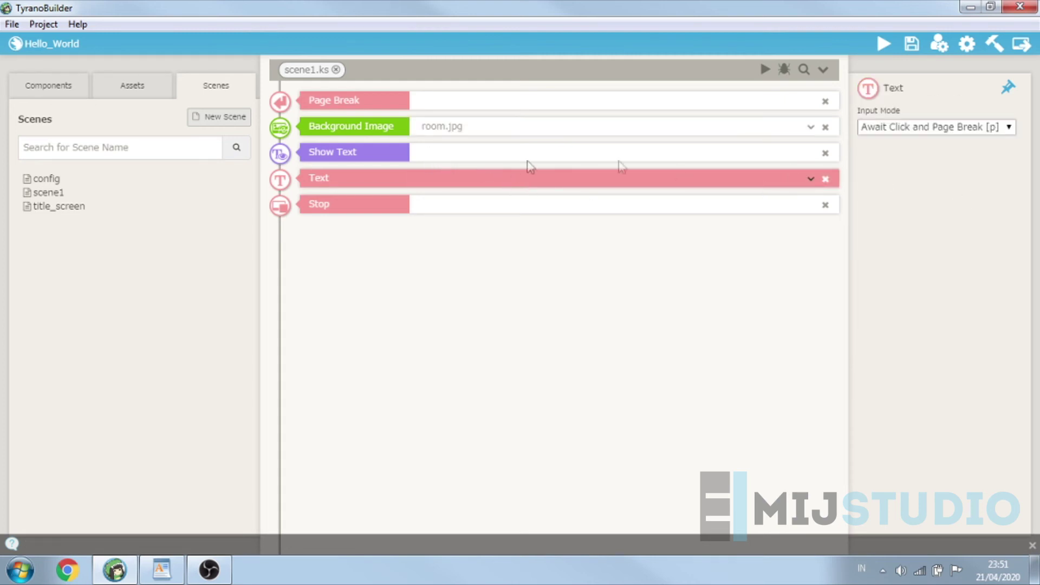
left_click(947, 126)
left_click(947, 125)
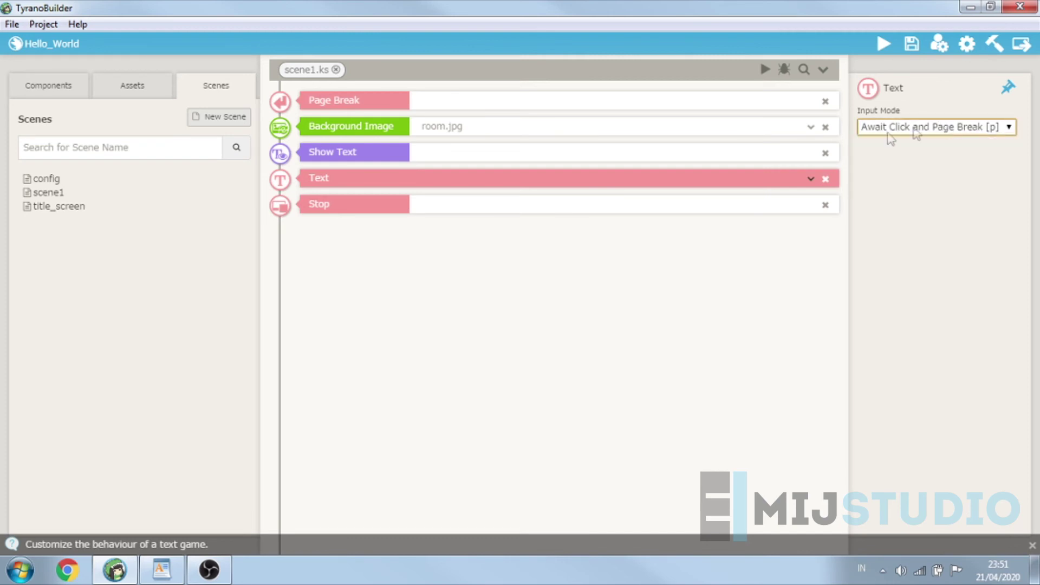
left_click(898, 124)
left_click(898, 124)
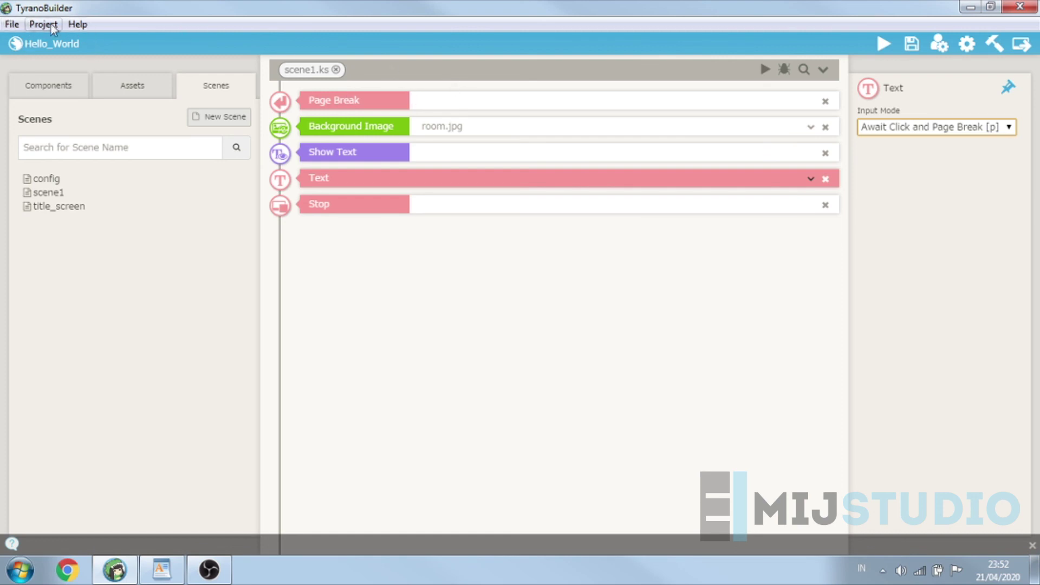
left_click(13, 26)
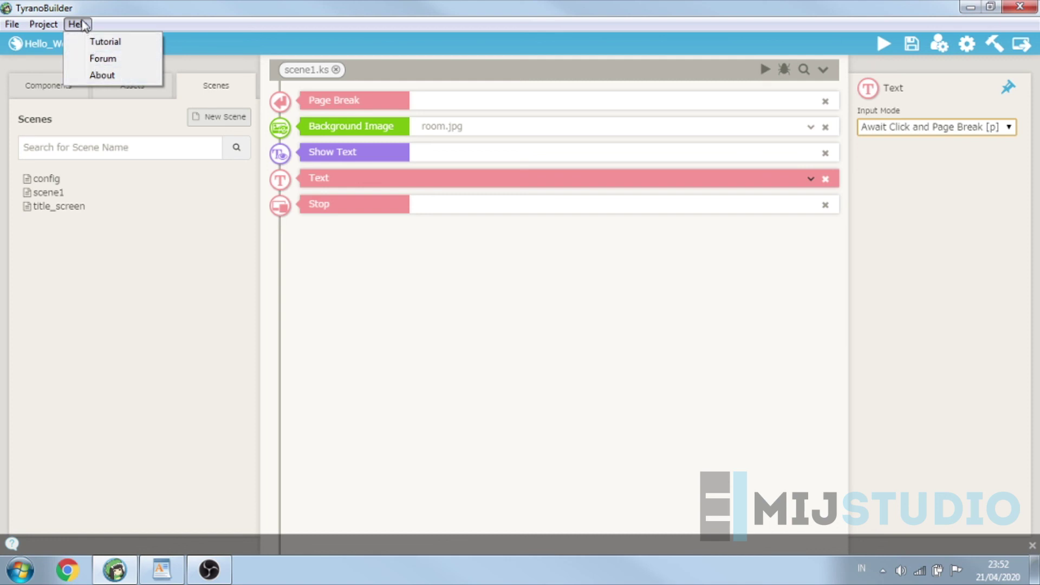
left_click(81, 24)
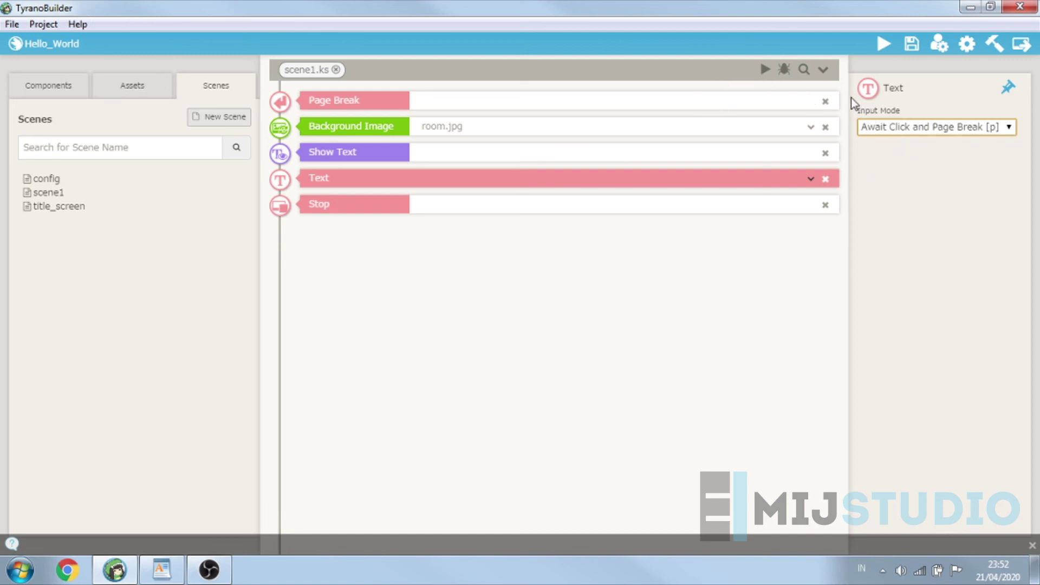